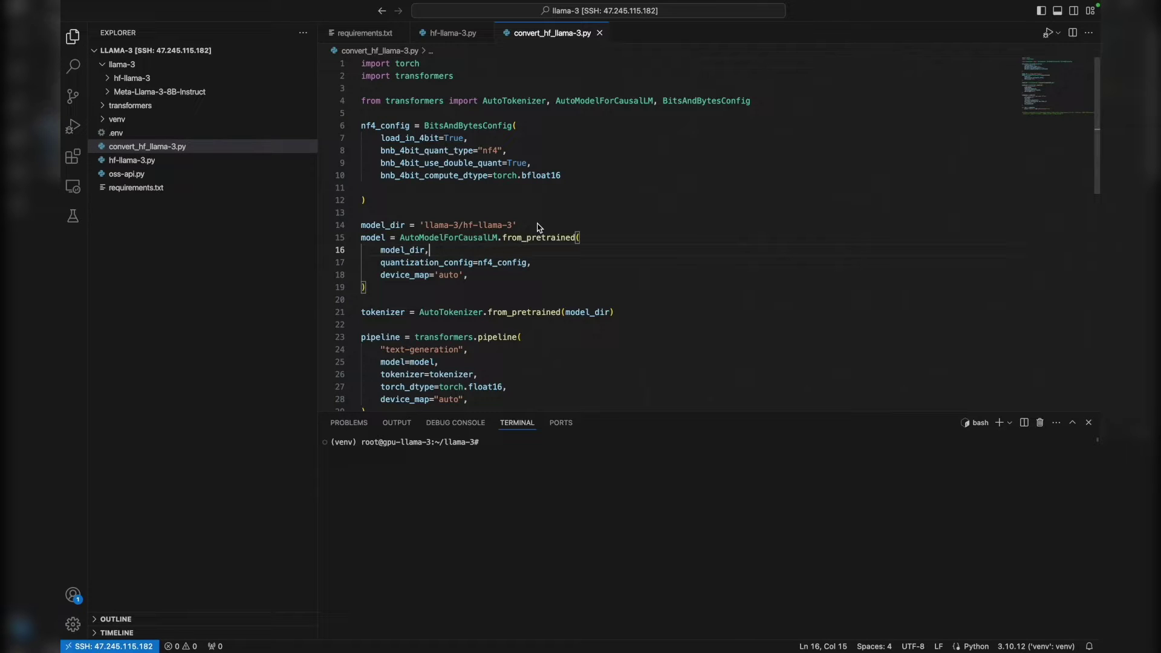
# Step: Copy the Linux curl install command from the Ollama GitHub README and return to VS Code
pyautogui.hotkey('ctrl', 'Right')
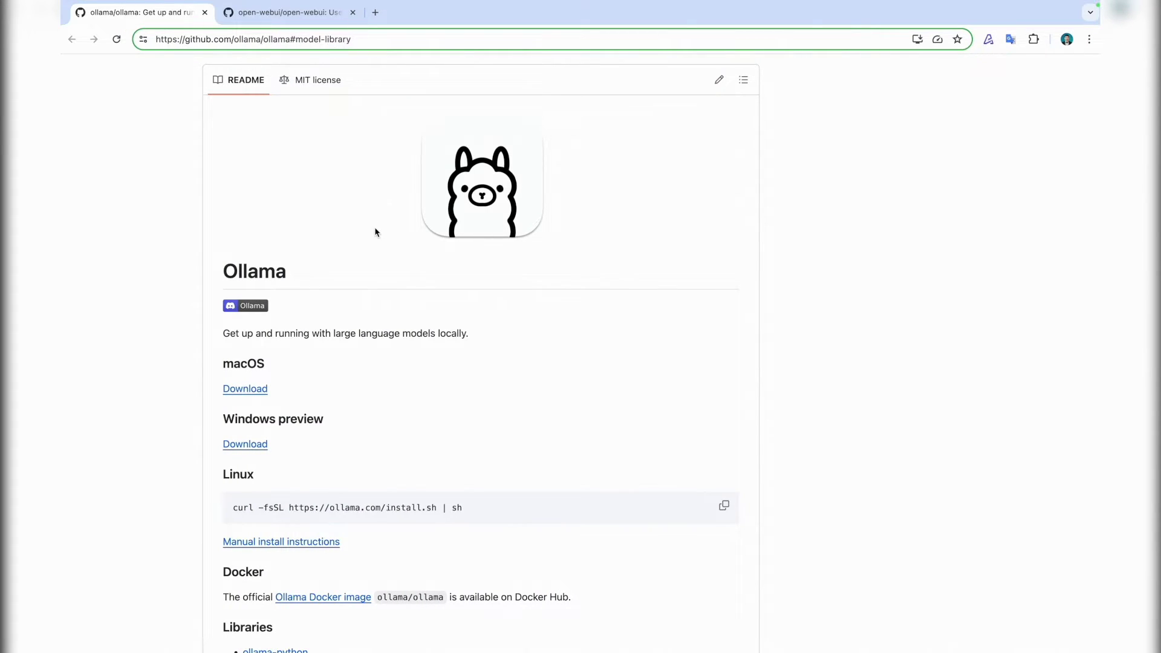
pyautogui.scroll(-2, 375, 232)
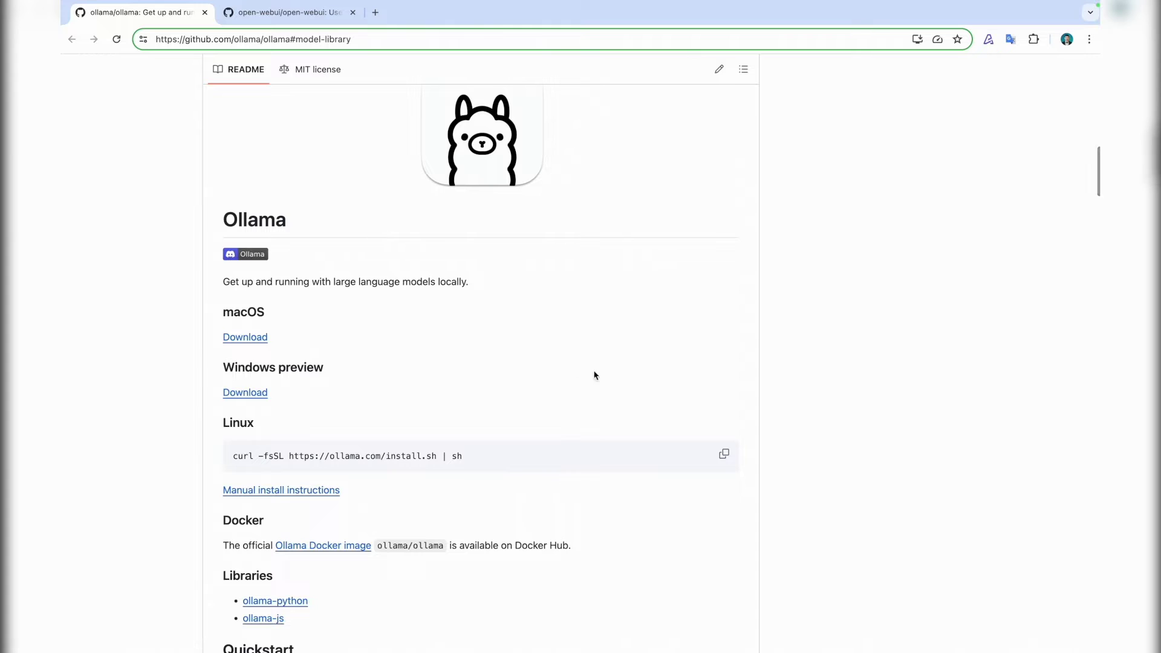
pyautogui.click(724, 454)
pyautogui.hotkey('ctrl', 'Left')
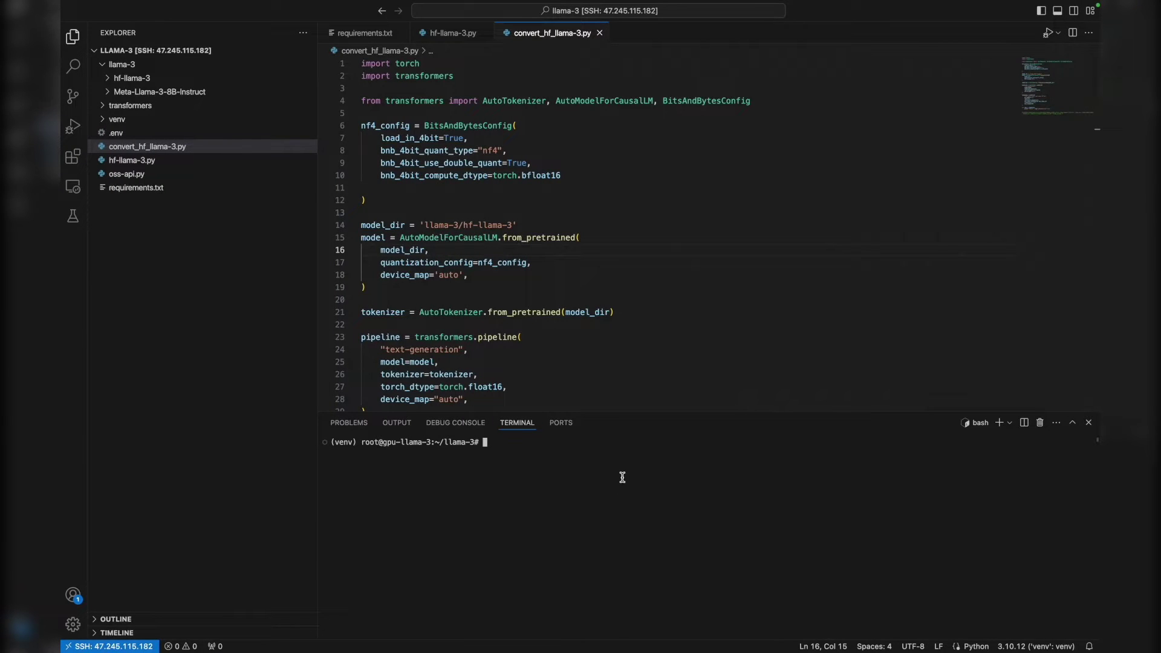
# Step: Run the pasted Ollama curl install script in the remote terminal
pyautogui.press('super+v')
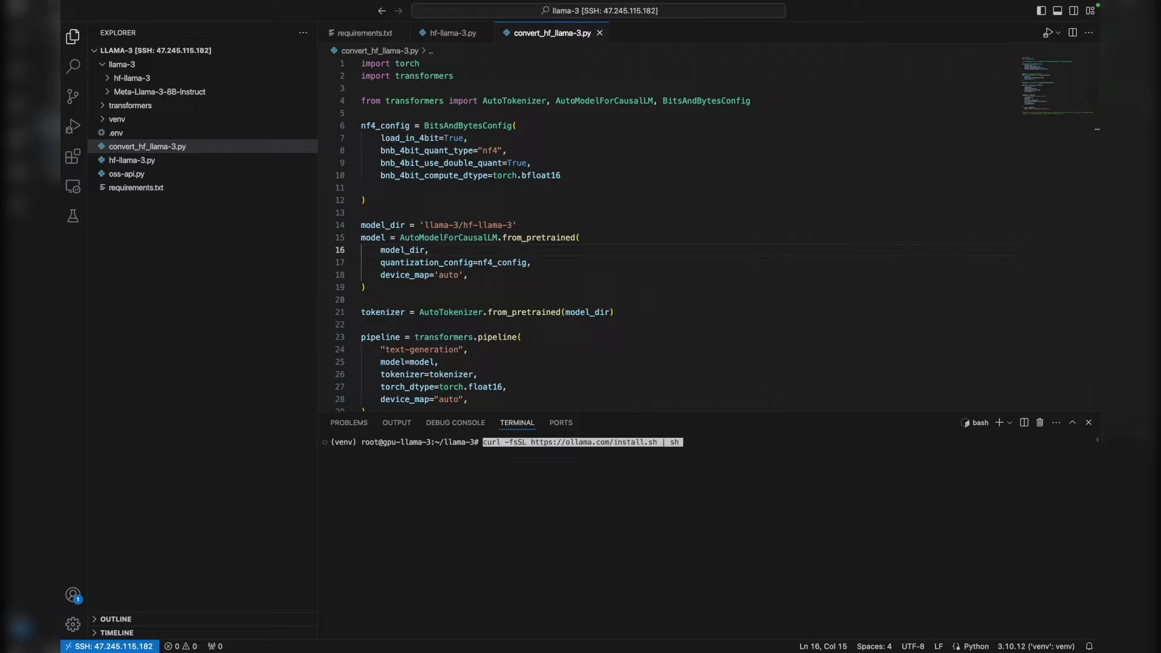
pyautogui.press('Return')
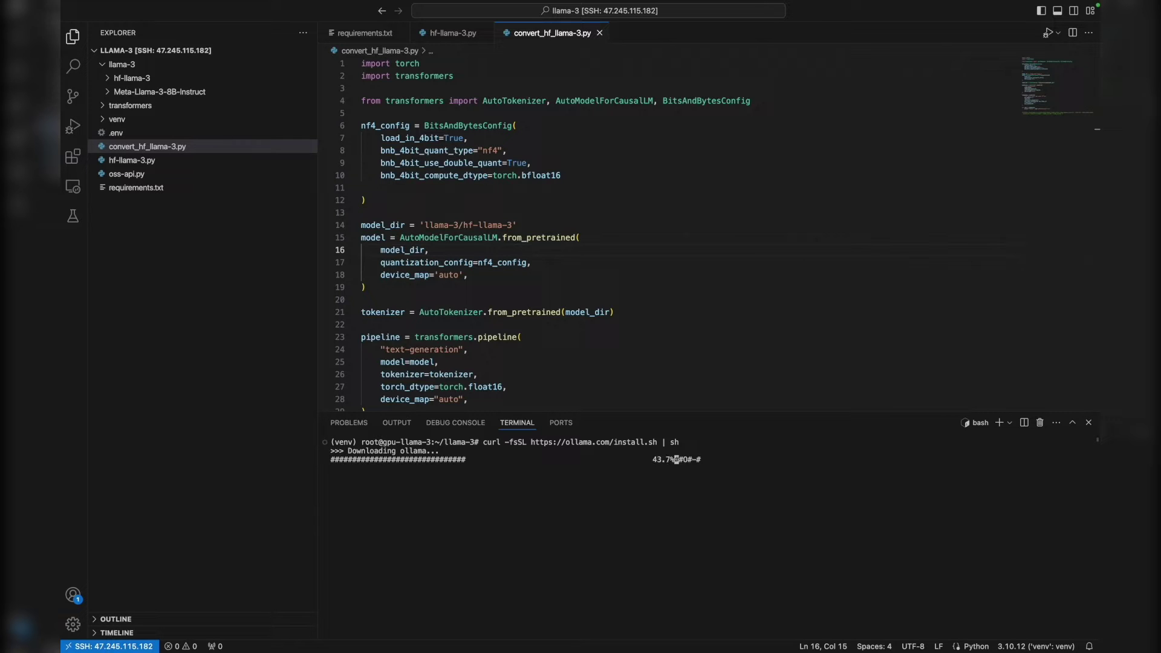
pyautogui.hotkey('ctrl', 'shift', 'f')
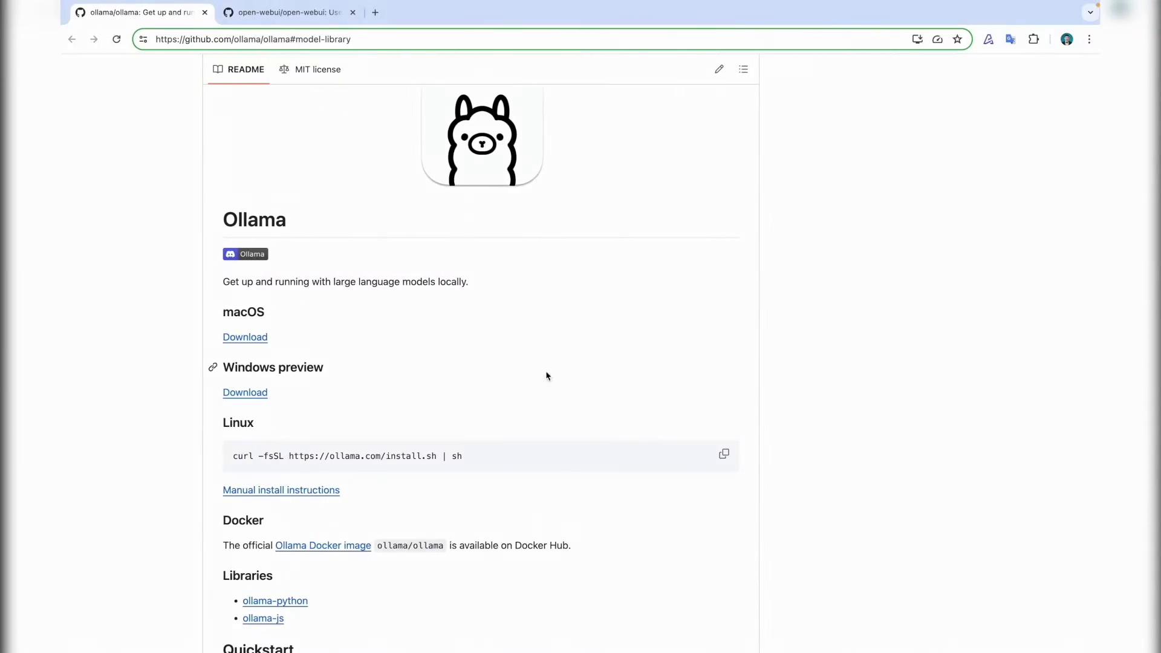
# Step: Copy the Quickstart 'ollama run llama3' command from the Ollama README
pyautogui.scroll(-5, 544, 376)
pyautogui.scroll(-3, 546, 375)
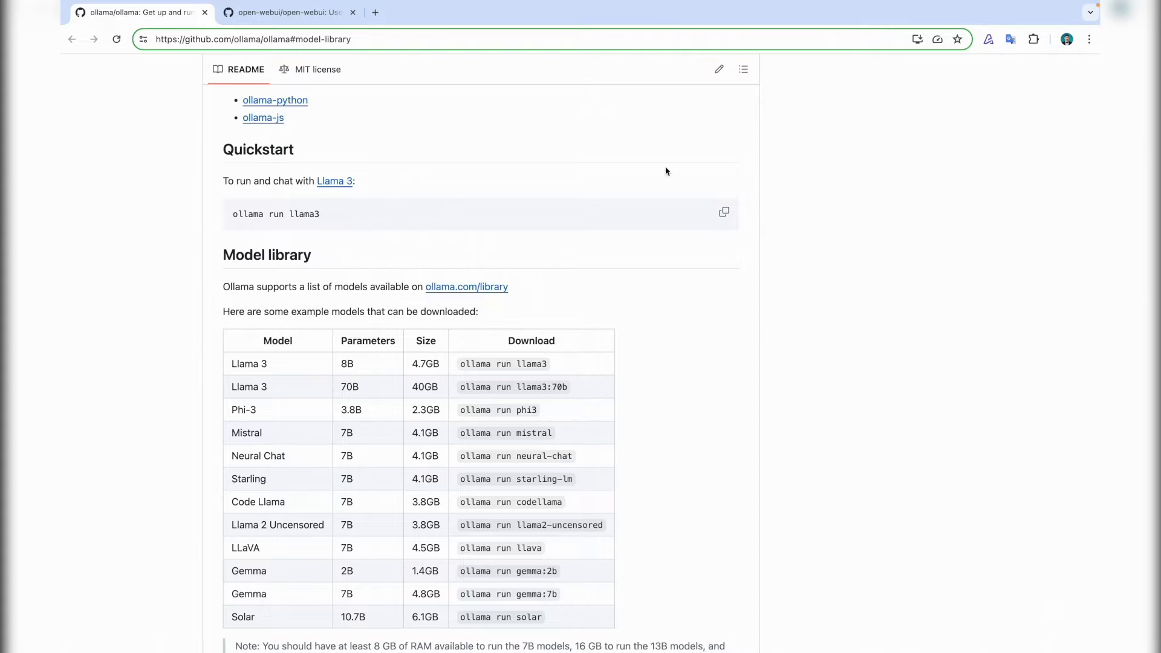
pyautogui.click(723, 213)
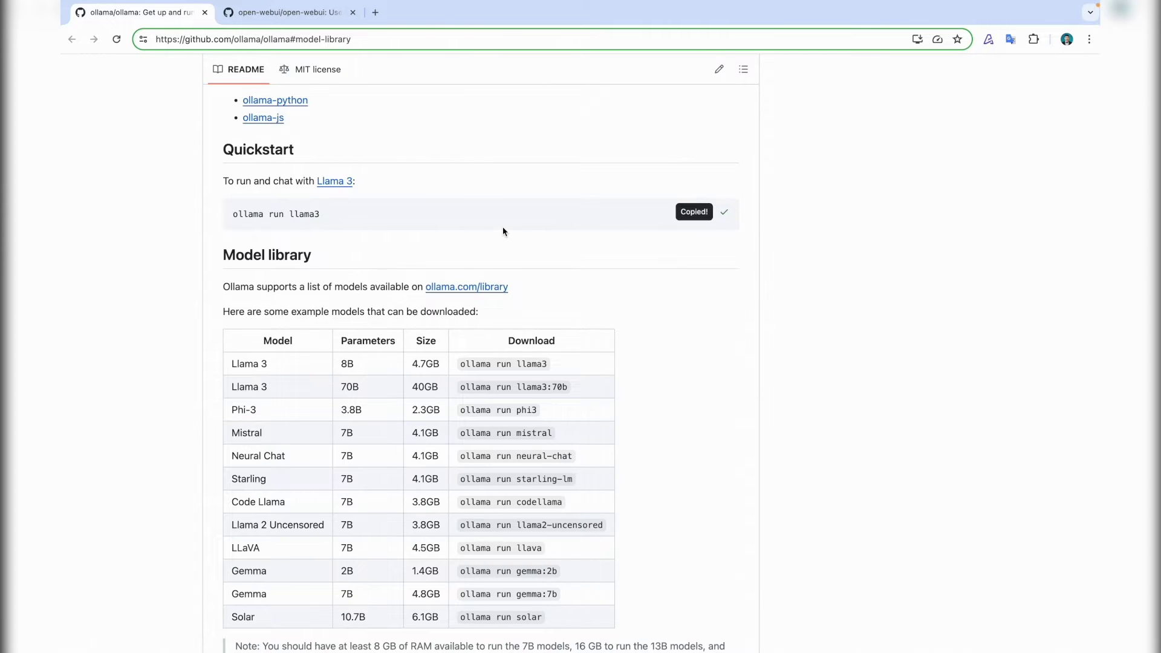
# Step: Run 'ollama run llama3' in the terminal to pull the 4.7 GB model and start chatting
pyautogui.hotkey('ctrl', 'Left')
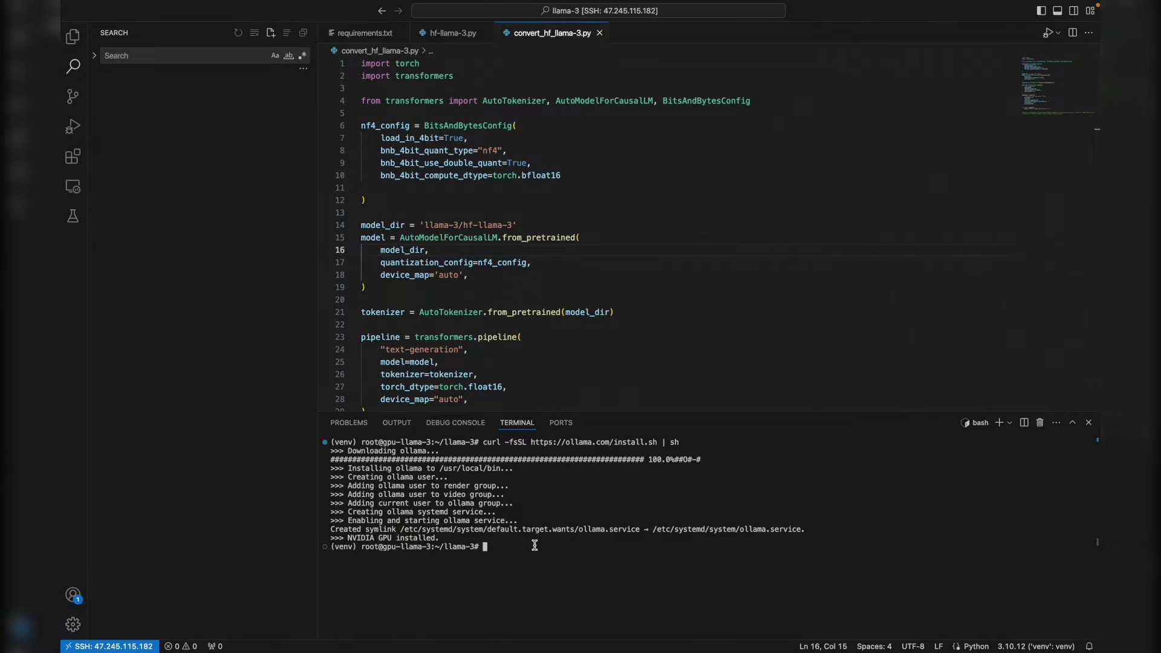
pyautogui.press('super+v')
pyautogui.press('Return')
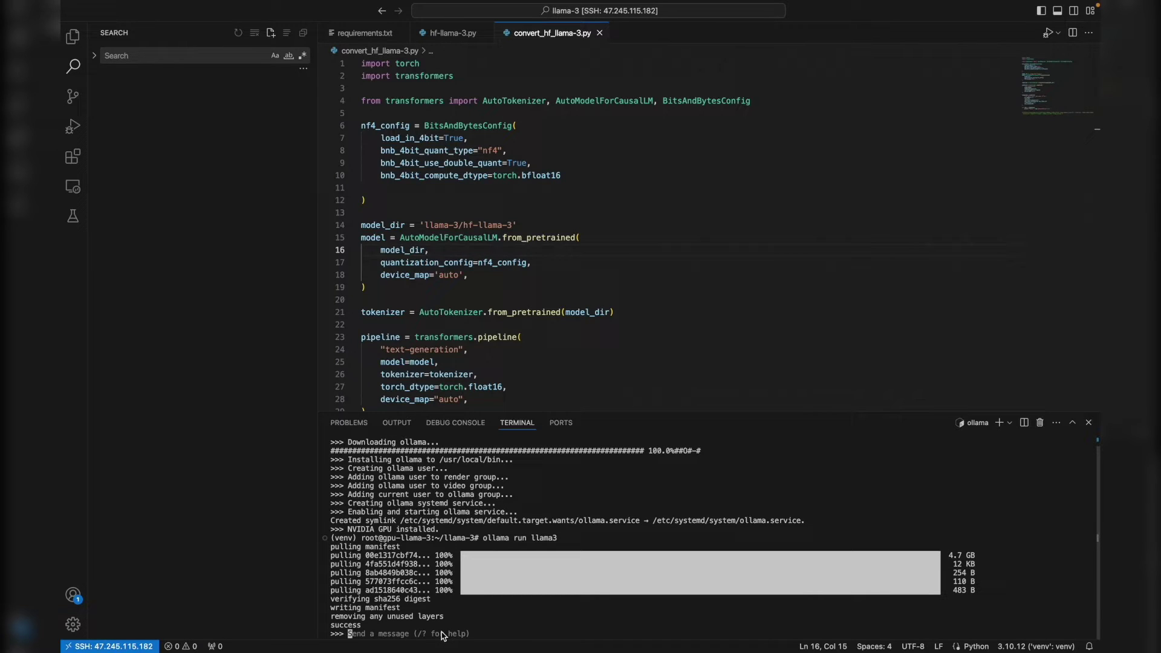
# Step: Display Ollama's chat command list with /? at the Llama 3 prompt
pyautogui.write('?')
pyautogui.press('BackSpace')
pyautogui.write('/?')
pyautogui.press('Return')
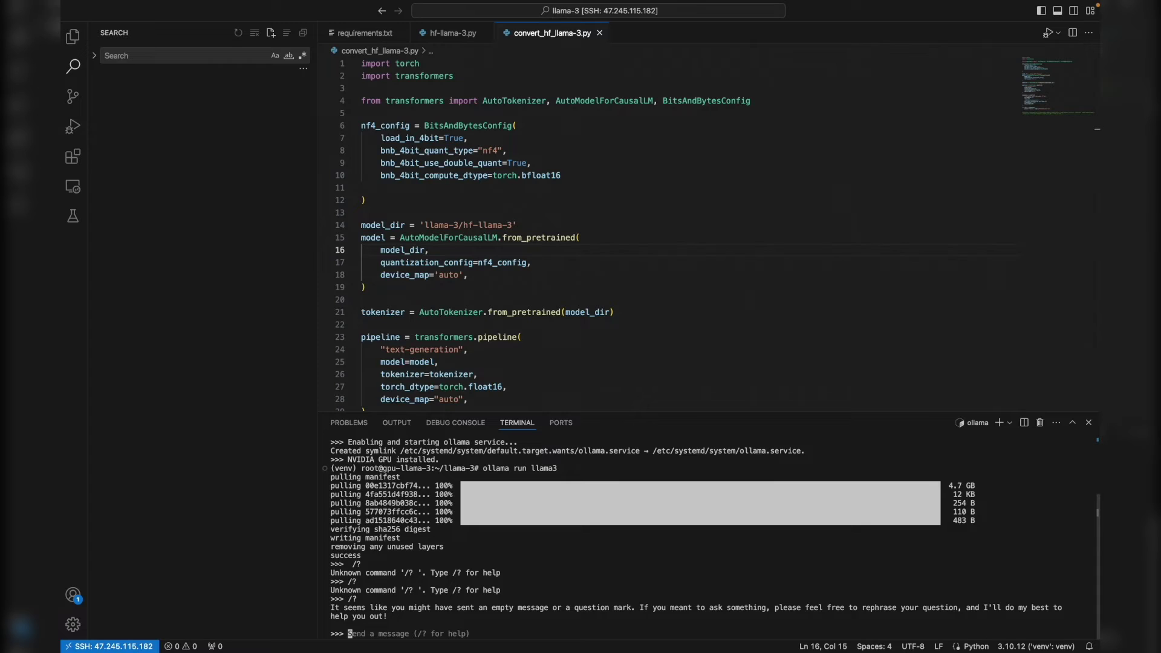
pyautogui.write('/?')
pyautogui.press('Return')
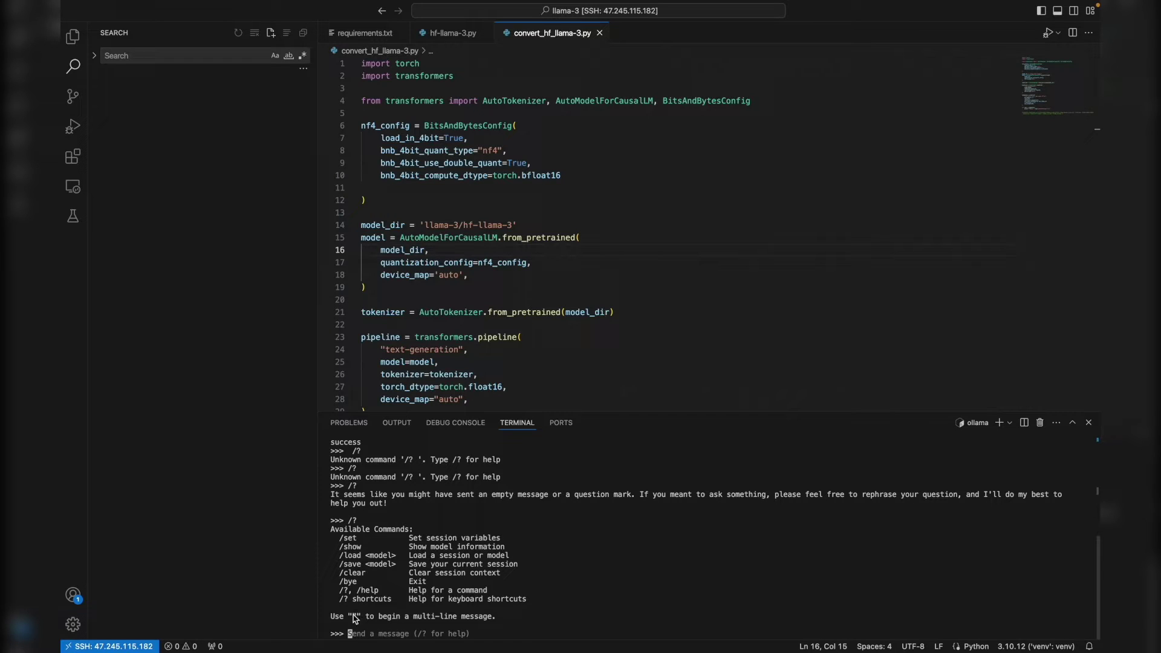
# Step: End the Llama 3 session with /bye, returning to the bash shell
pyautogui.write('?')
pyautogui.press('BackSpace')
pyautogui.write('/bye')
pyautogui.press('Return')
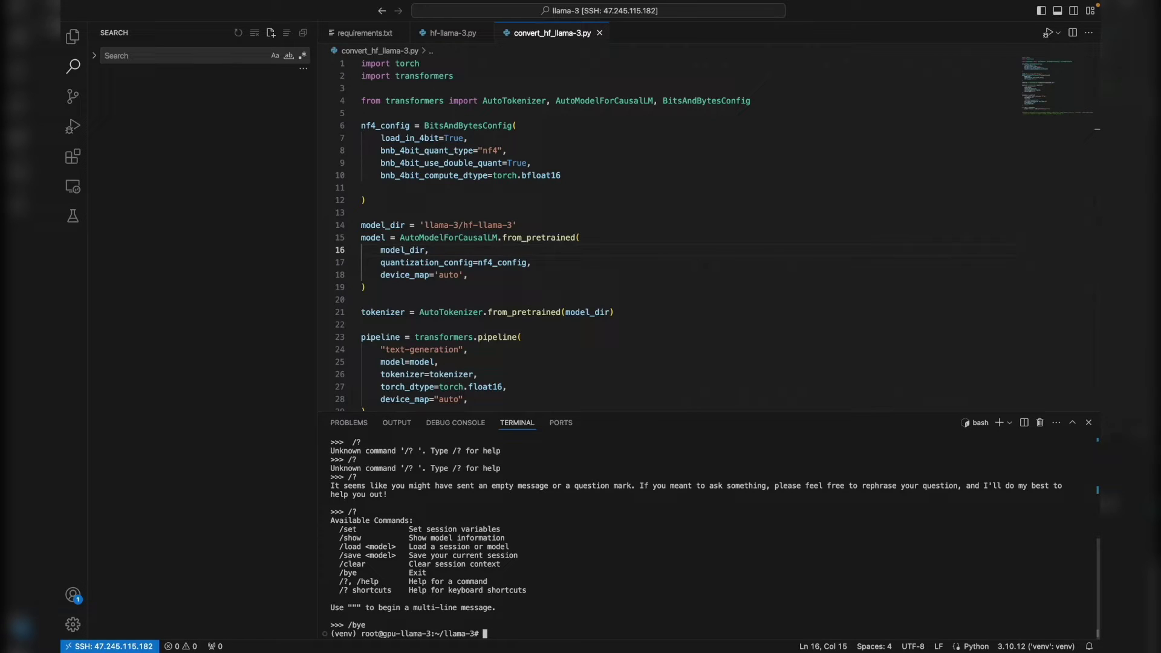
# Step: Maximize the terminal panel and copy Open WebUI's --network=host Docker command from its README
pyautogui.click(1072, 422)
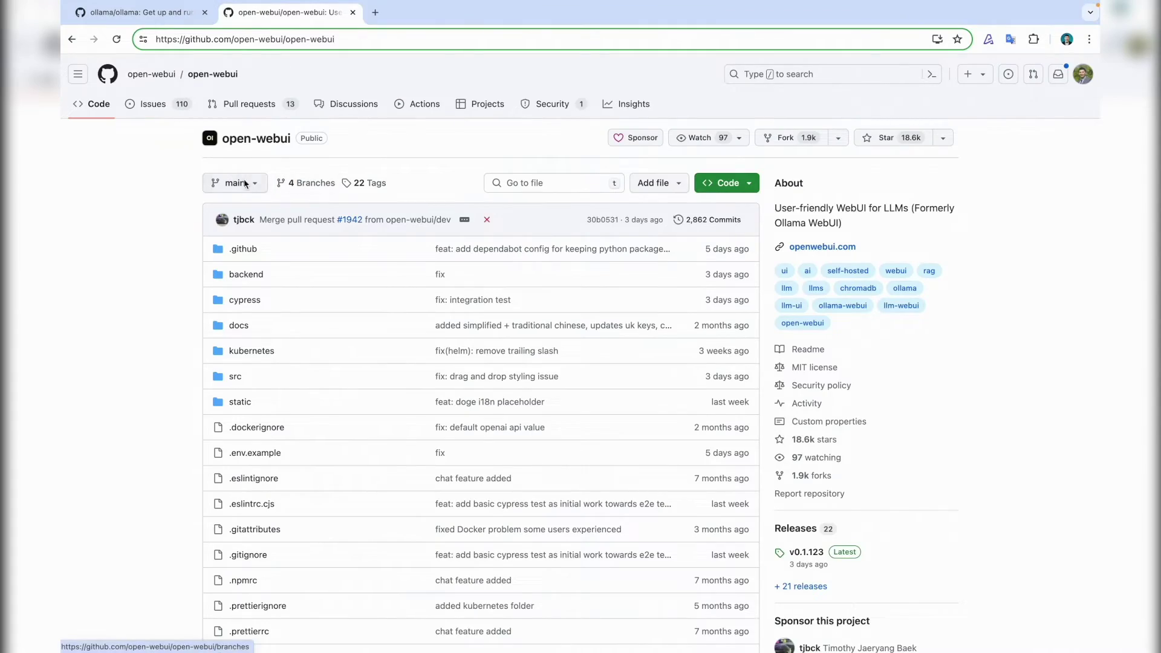
pyautogui.scroll(-10, 130, 279)
pyautogui.scroll(-20, 129, 279)
pyautogui.scroll(-20, 129, 279)
pyautogui.scroll(-3, 130, 280)
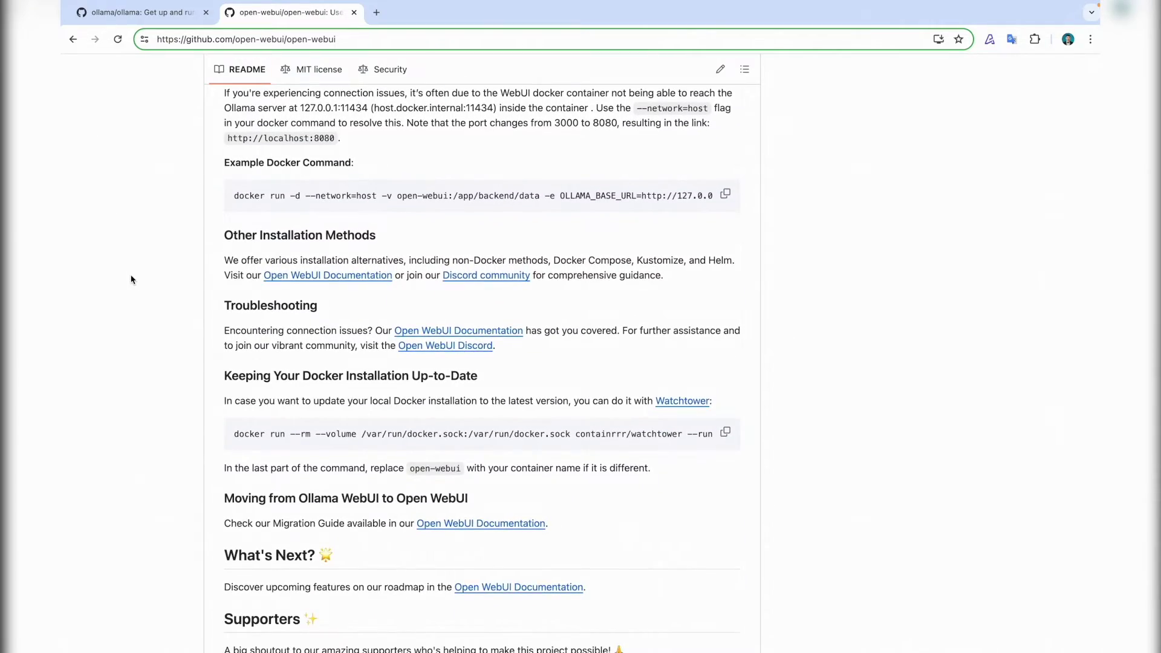
pyautogui.scroll(-5, 131, 279)
pyautogui.scroll(-4, 131, 279)
pyautogui.scroll(18, 132, 279)
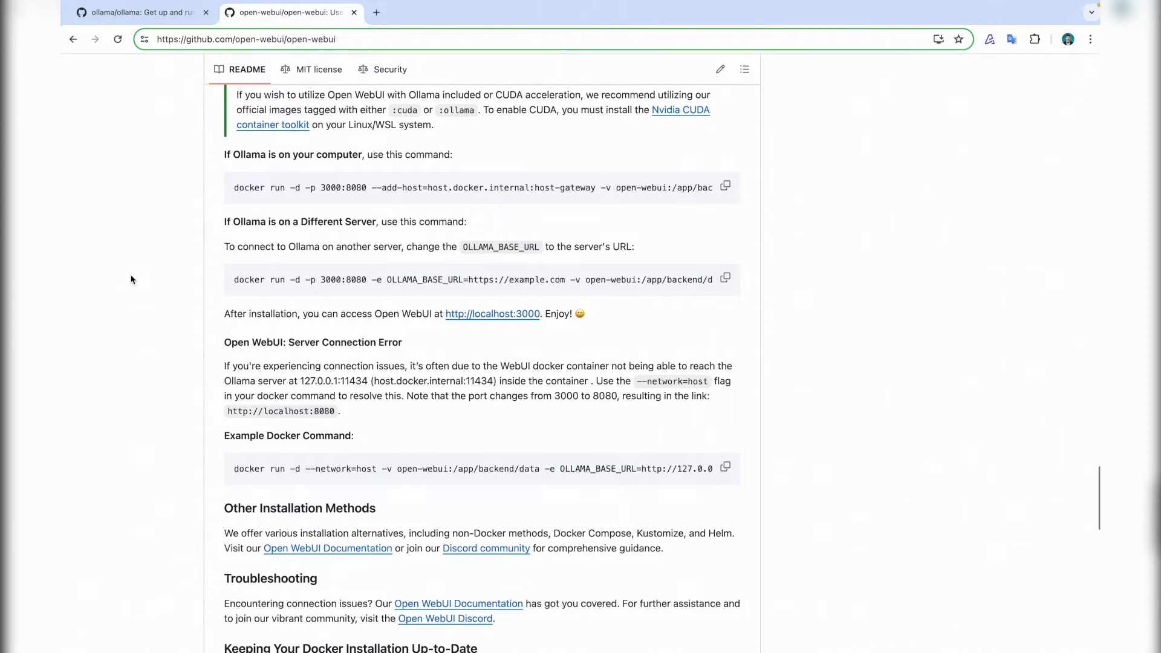
pyautogui.scroll(-1, 131, 279)
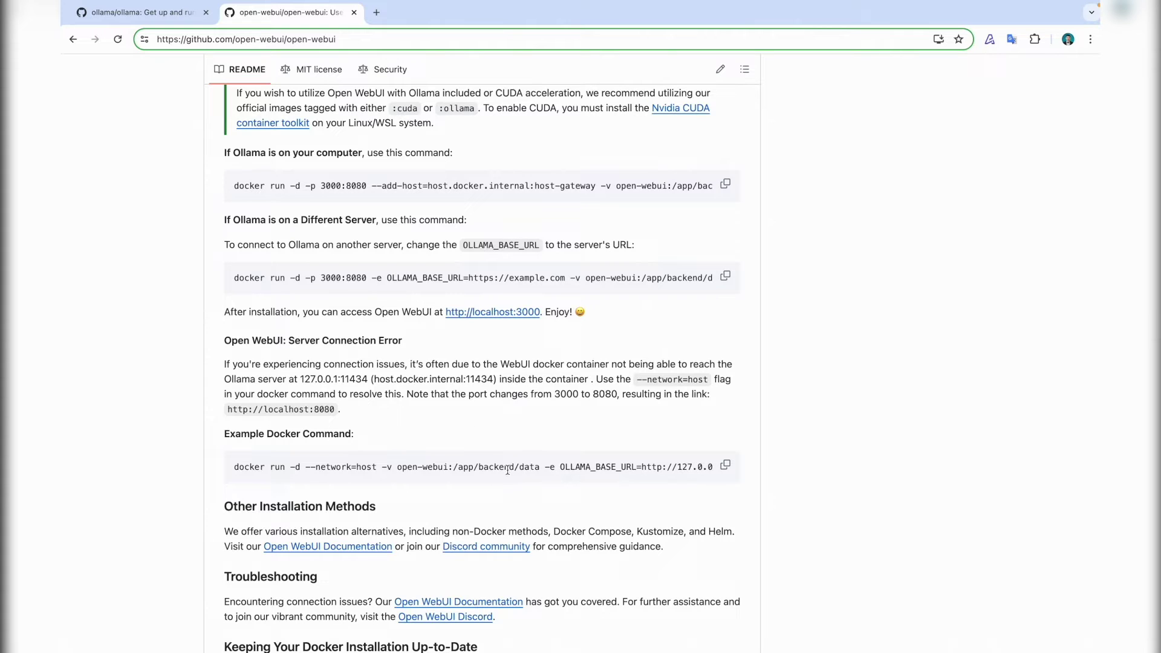
pyautogui.click(725, 465)
pyautogui.hscroll(5, 646, 468)
pyautogui.hscroll(2, 646, 468)
# Step: Run the Open WebUI docker command, which fails with 'docker' not found, then enter 'apt install podman-docker'
pyautogui.hotkey('ctrl', 'Left')
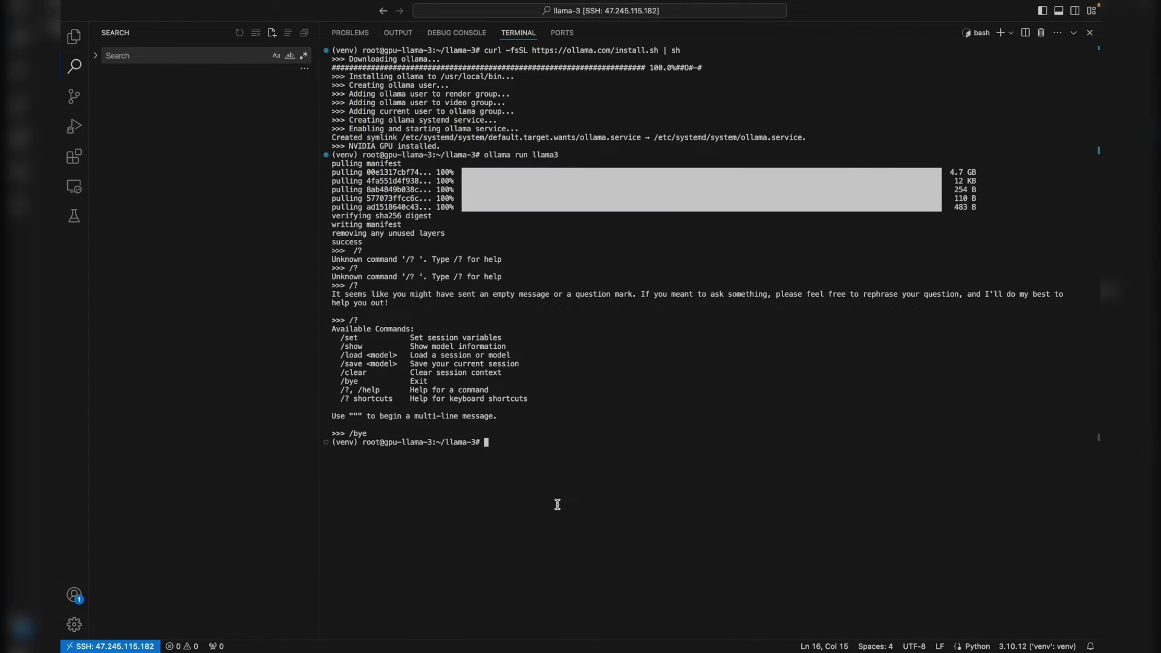
pyautogui.press('super+v')
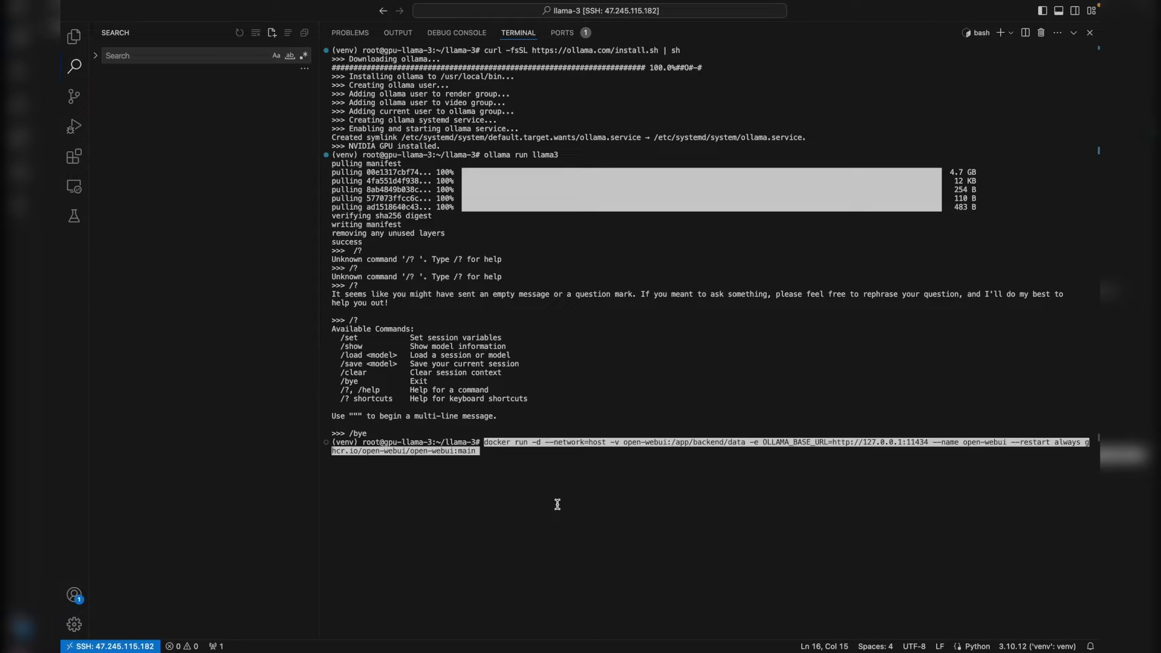
pyautogui.press('Return')
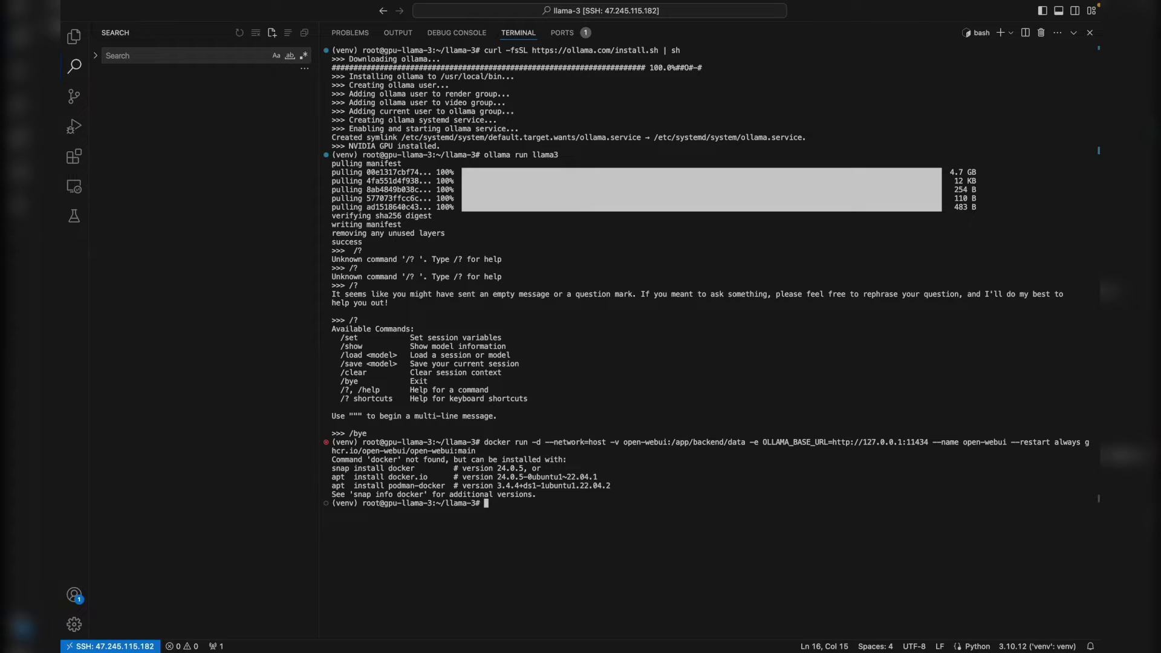
pyautogui.write('apt install podman-docker')
# Step: Install podman-docker, confirming with y, and rerun the Open WebUI docker run command
pyautogui.press('Return')
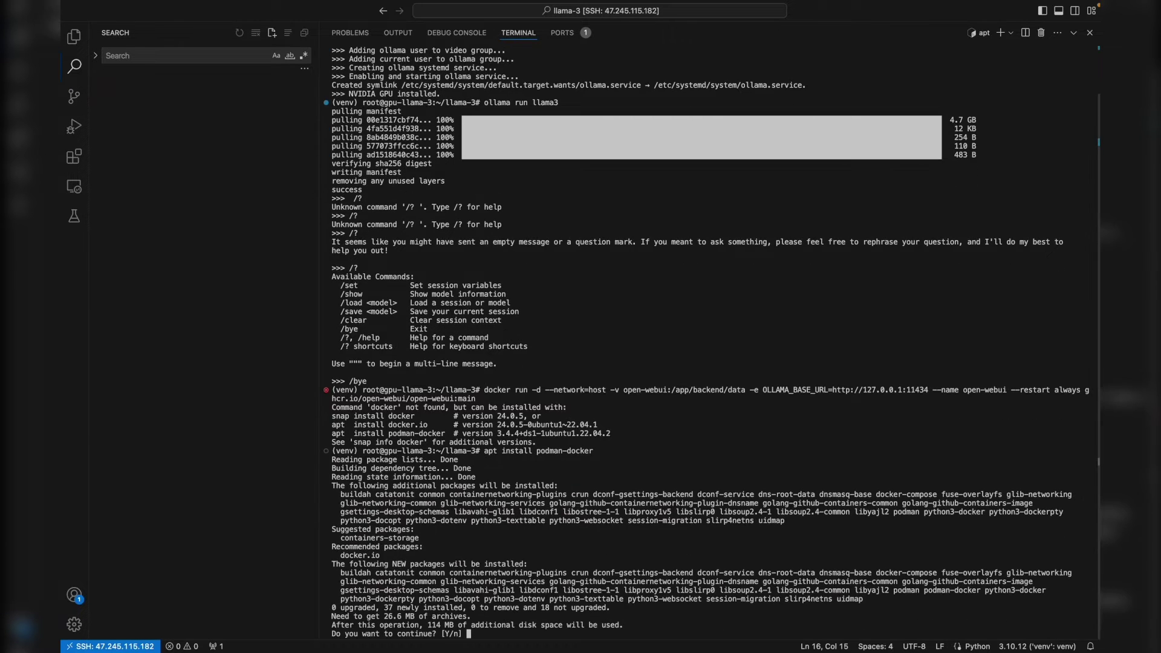
pyautogui.write('y')
pyautogui.press('Return')
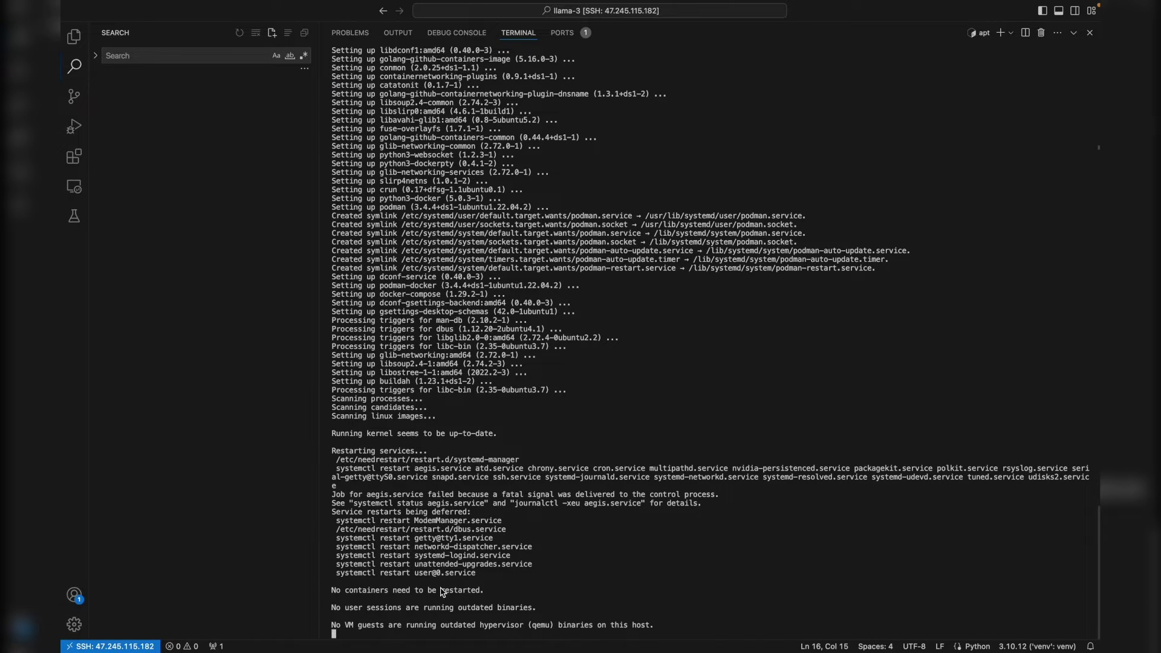
pyautogui.press('super+v')
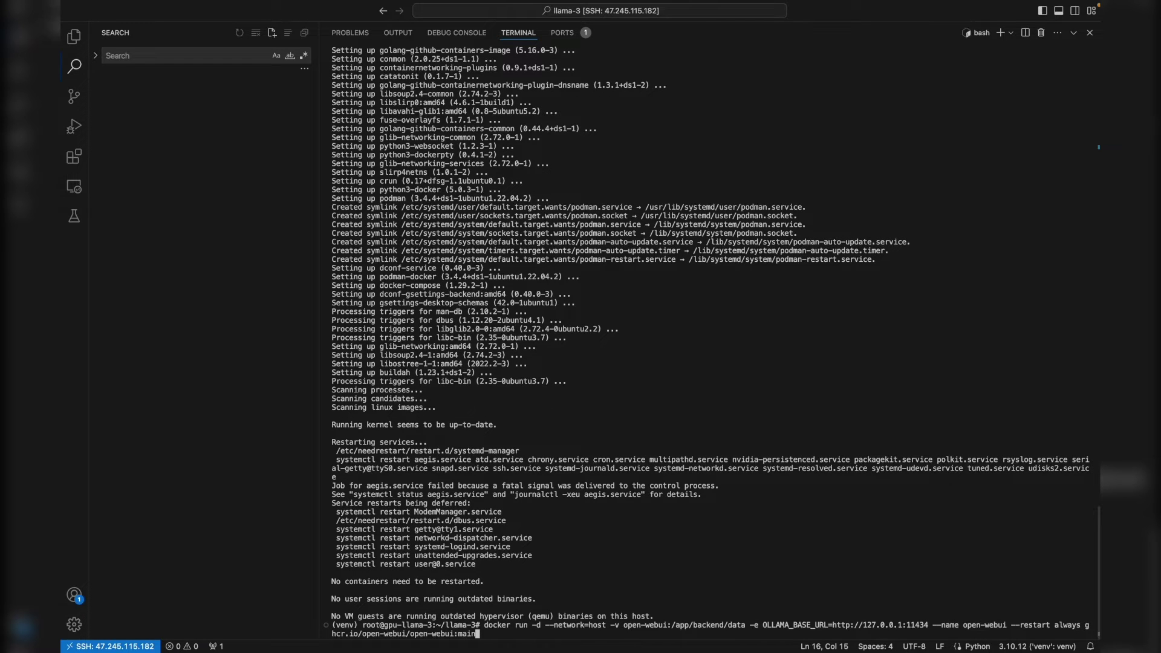
pyautogui.press('Return')
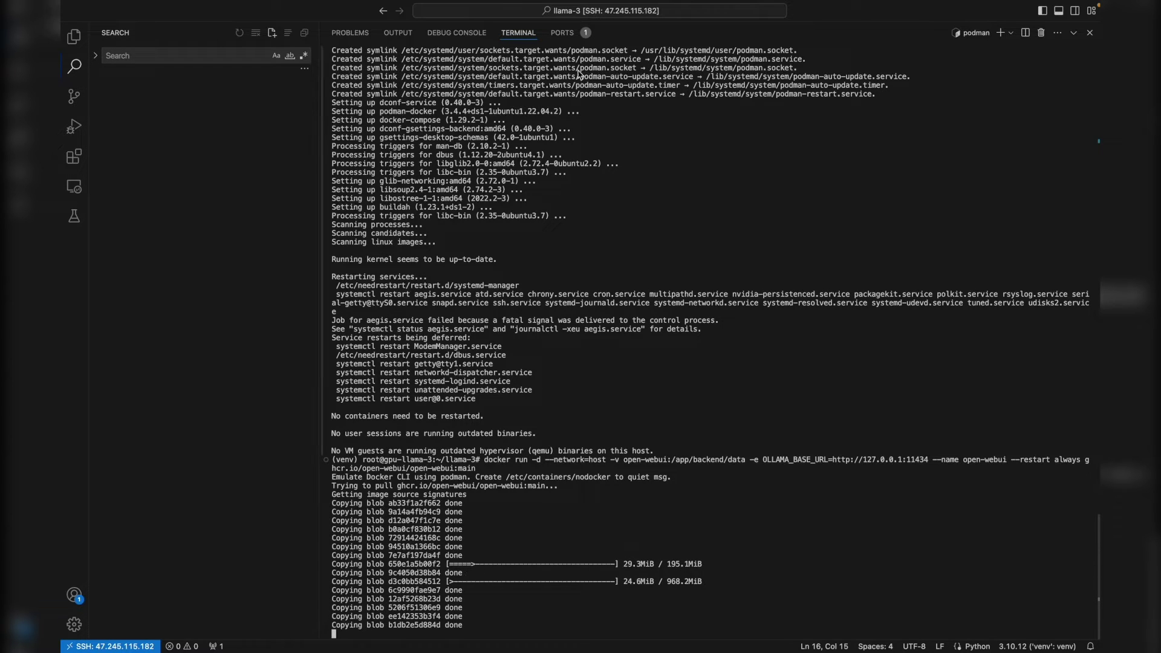
# Step: Check port 11434 is forwarded under PORTS, then open a second empty terminal
pyautogui.click(562, 33)
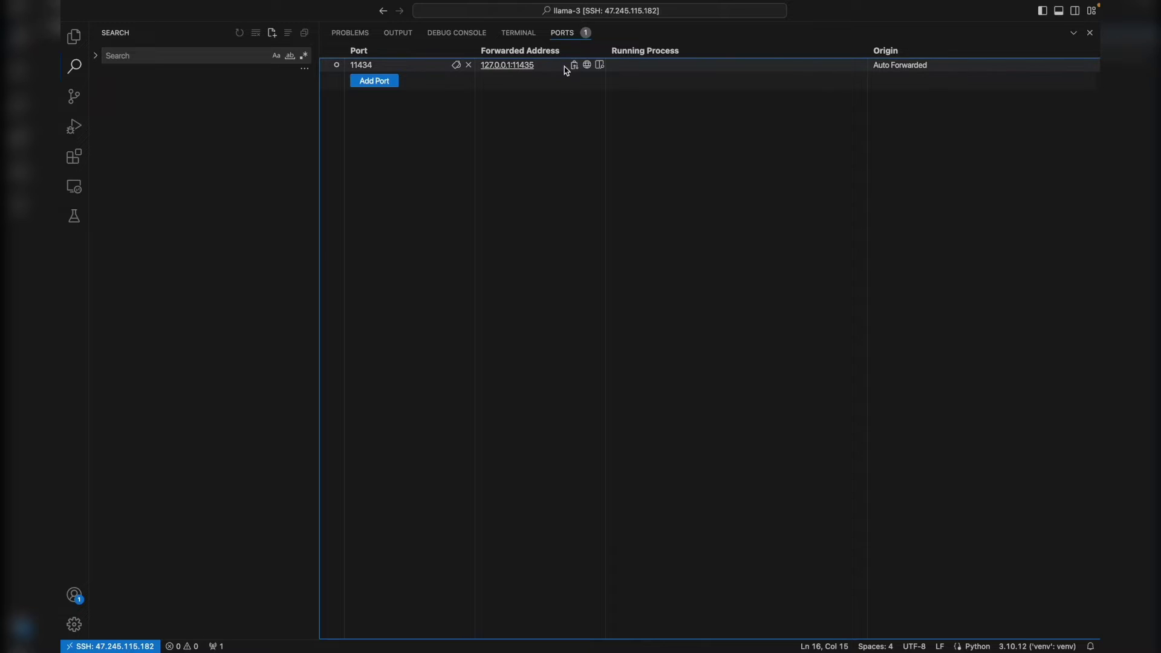
pyautogui.click(521, 34)
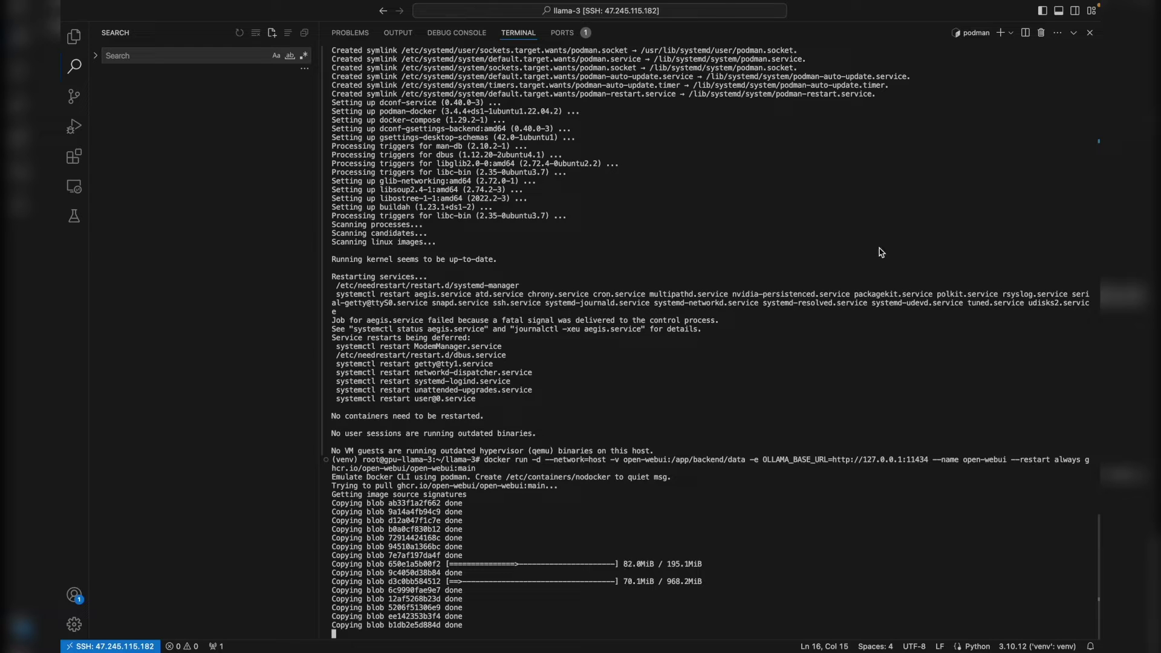
pyautogui.click(1000, 34)
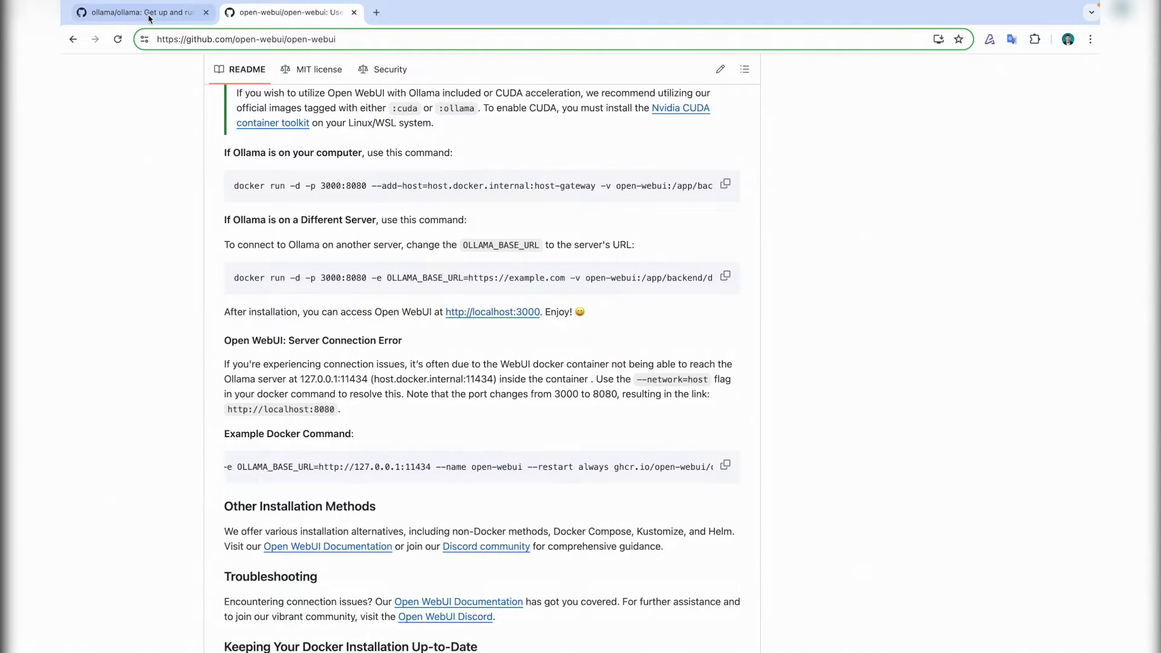
# Step: Copy the REST API 'Generate a response' curl example from the Ollama README and return to VS Code
pyautogui.click(152, 22)
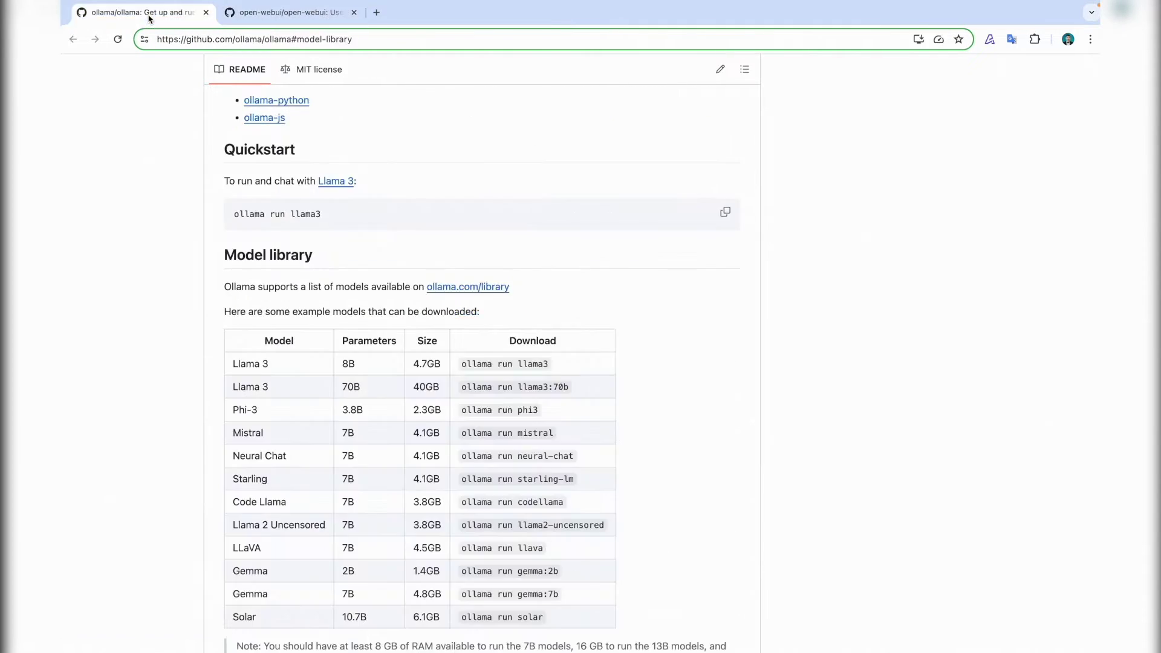
pyautogui.scroll(-12, 462, 363)
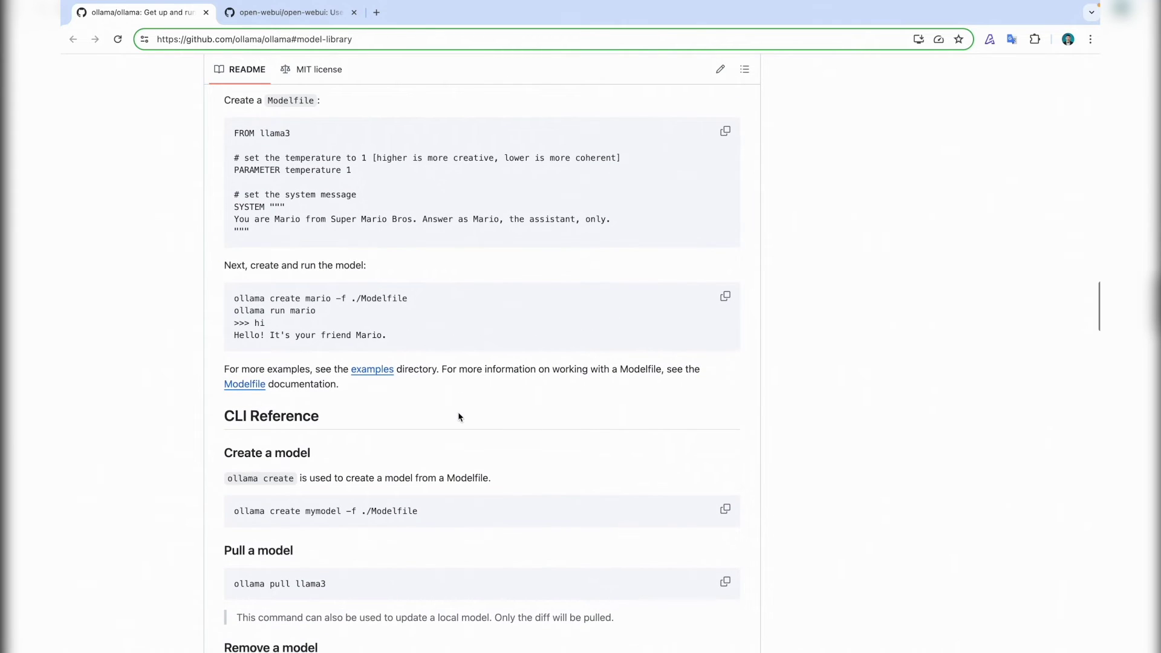
pyautogui.scroll(-10, 458, 416)
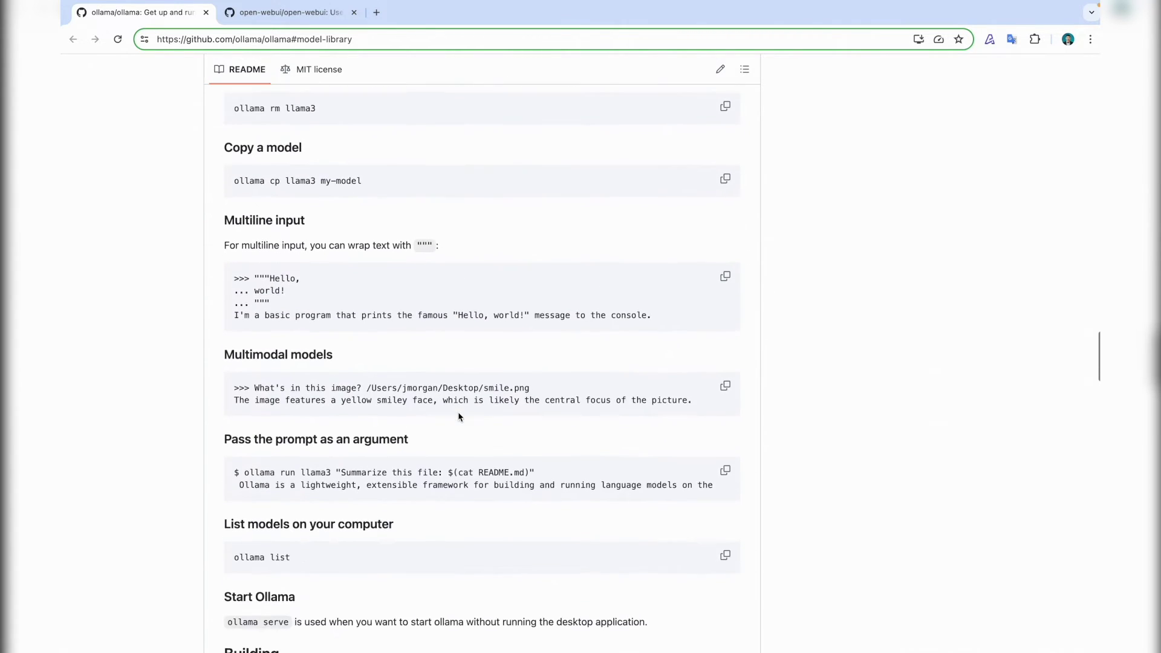
pyautogui.scroll(-11, 458, 416)
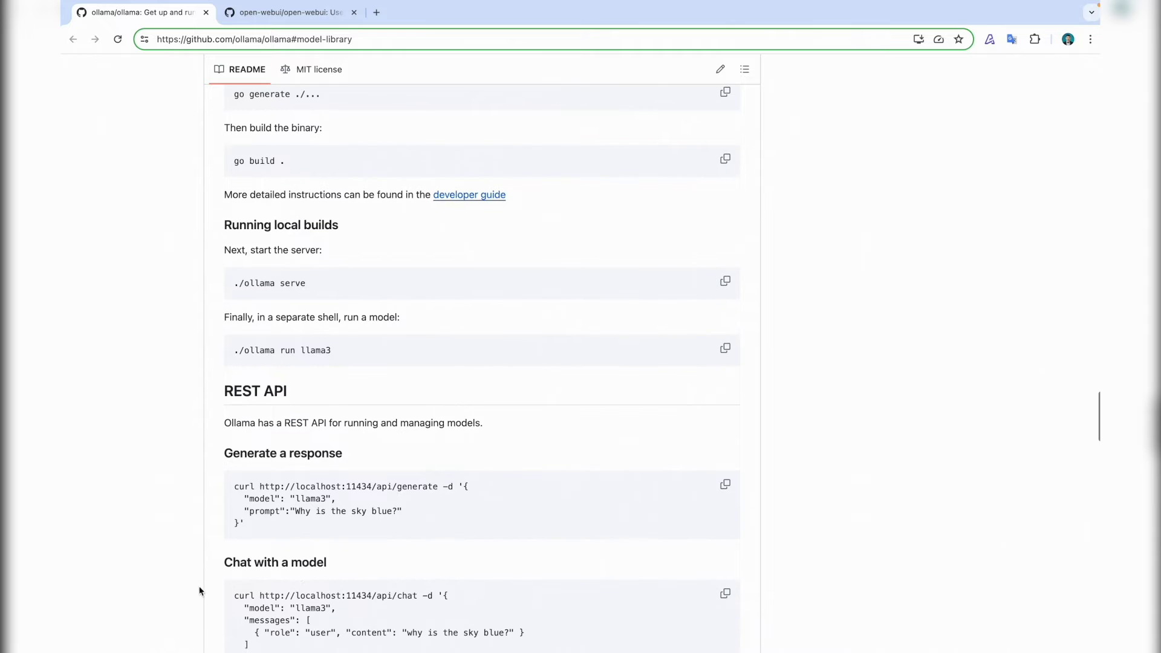
pyautogui.click(726, 485)
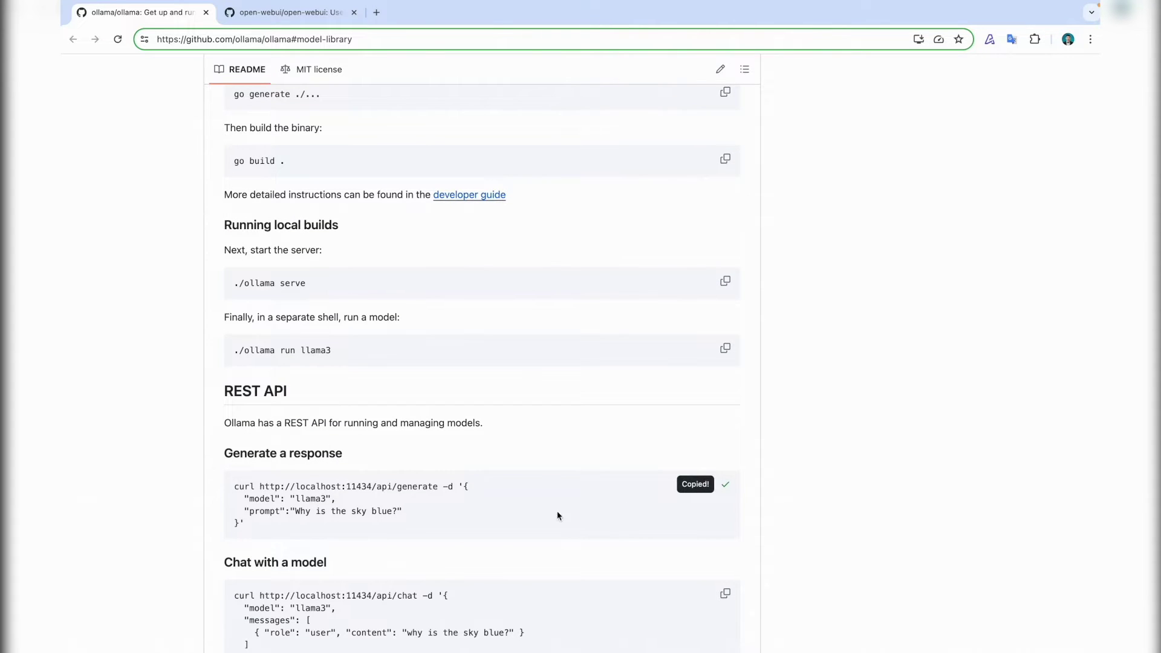
pyautogui.hotkey('ctrl', 'Left')
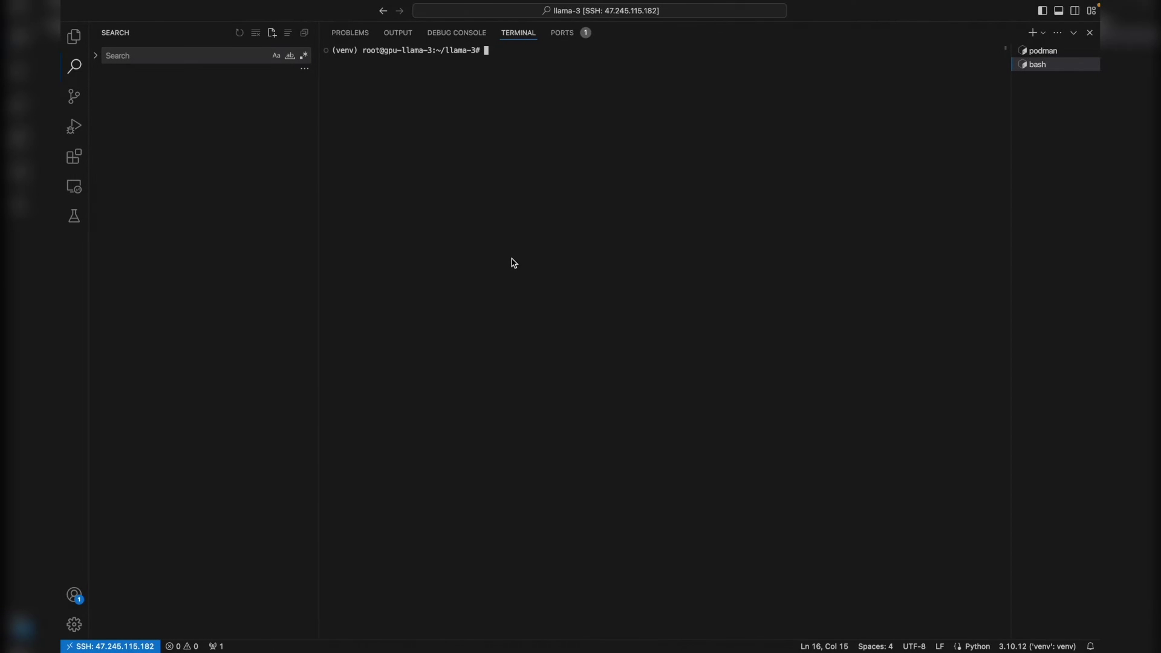
# Step: Run the llama3 curl generate request for a streamed answer, then check the Open WebUI image pull progress
pyautogui.press('super+v')
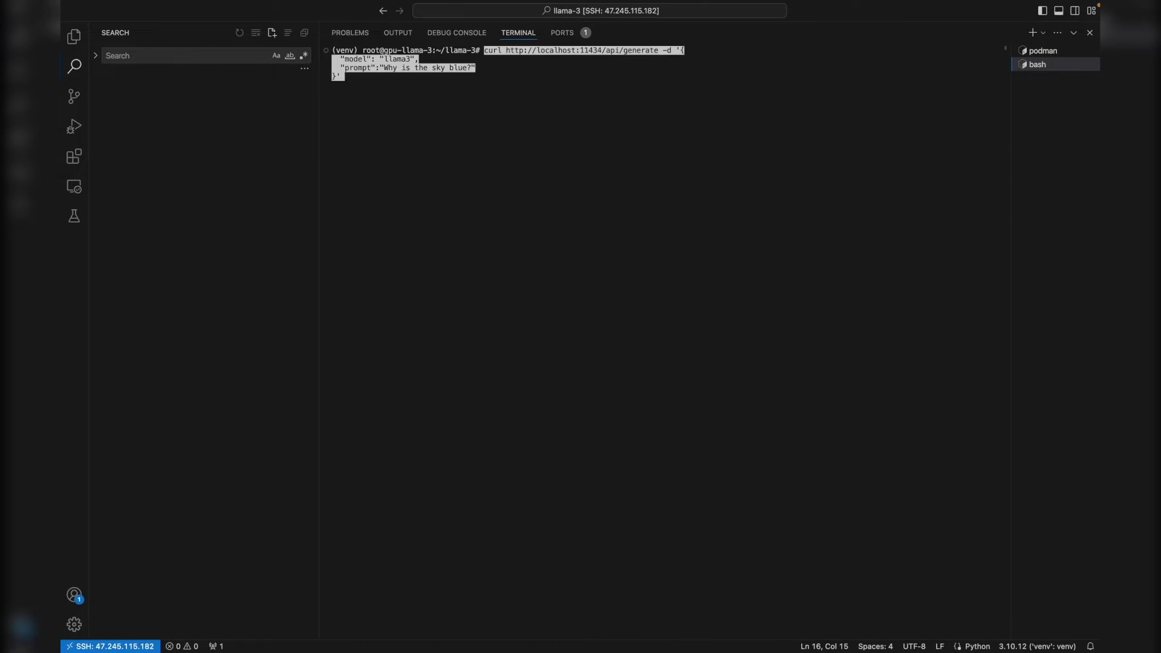
pyautogui.press('Return')
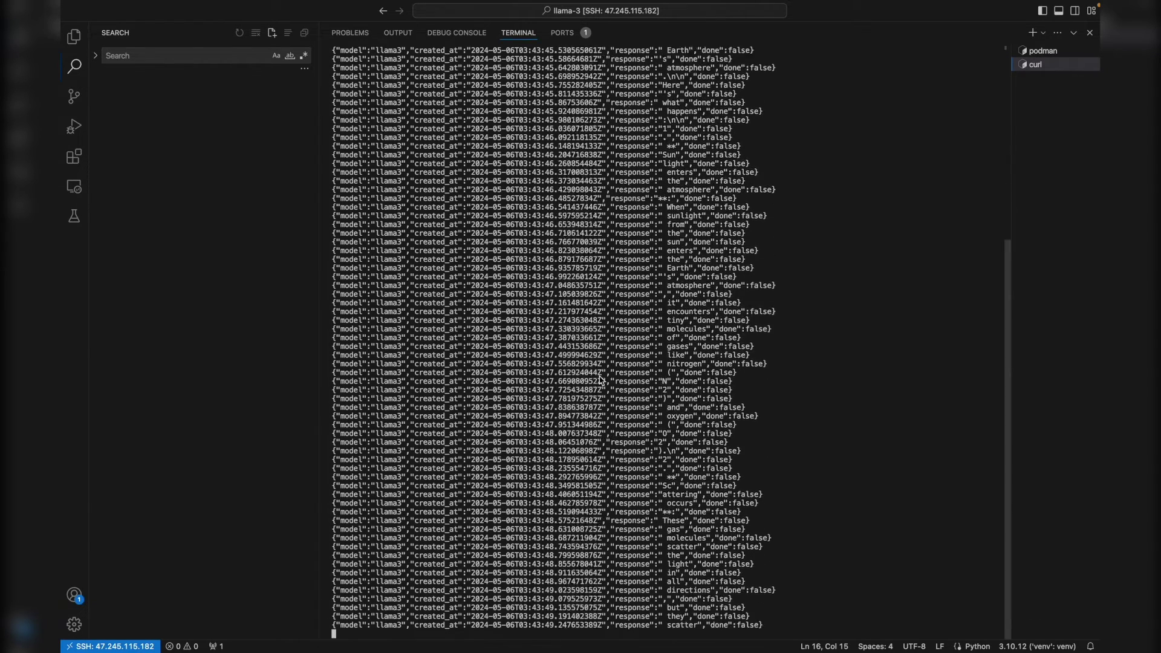
pyautogui.click(1038, 50)
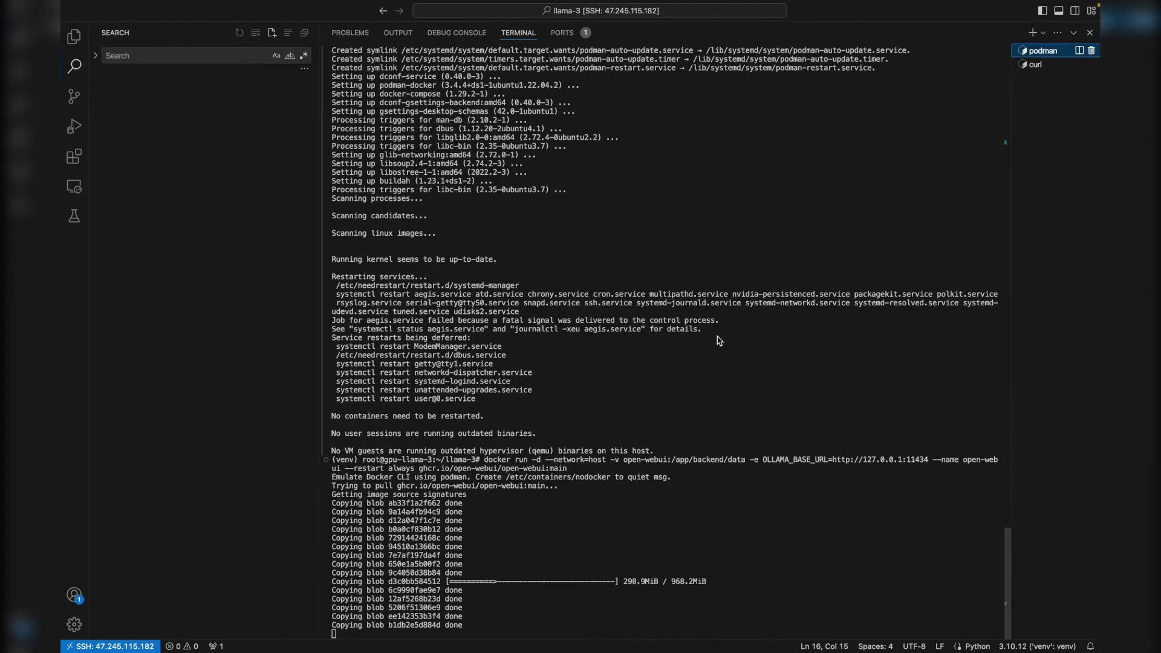
pyautogui.click(1035, 64)
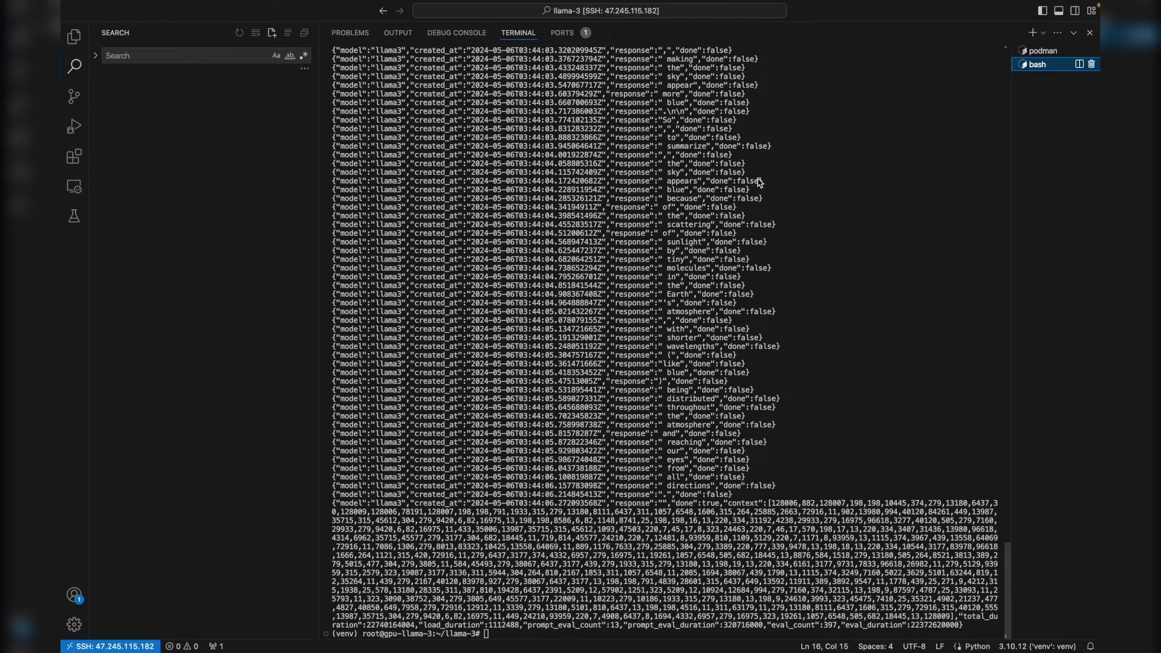
pyautogui.click(1040, 51)
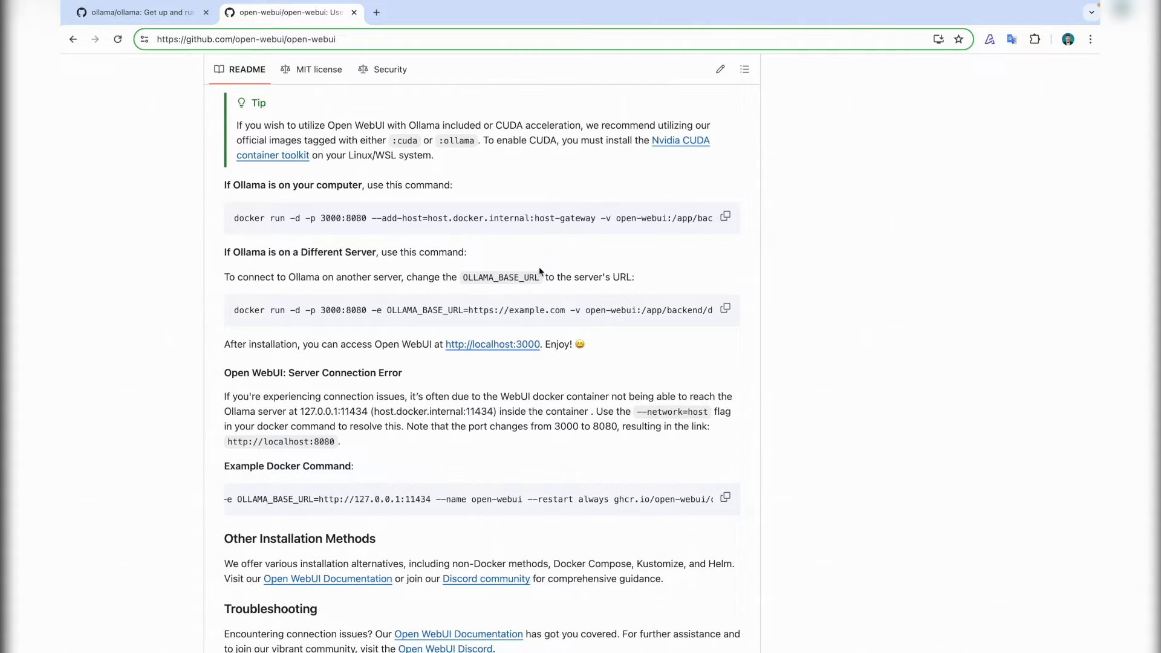
# Step: Run the Open WebUI docker container and forward port 8080 to localhost:8080
pyautogui.hotkey('ctrl', 'Left')
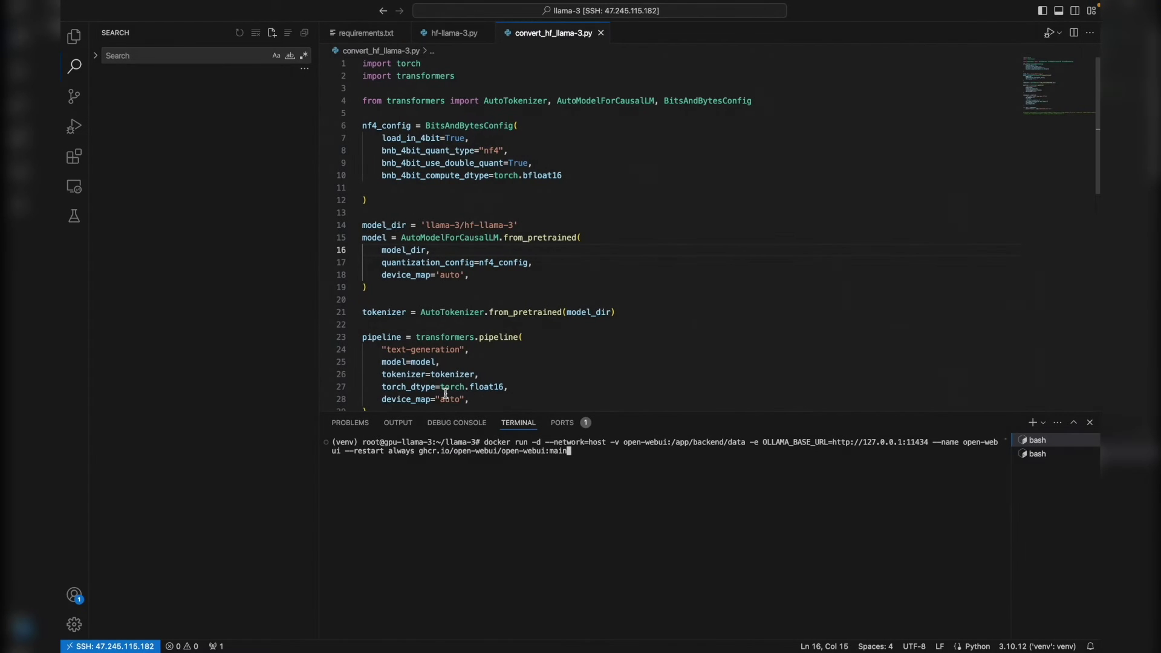
pyautogui.press('Return')
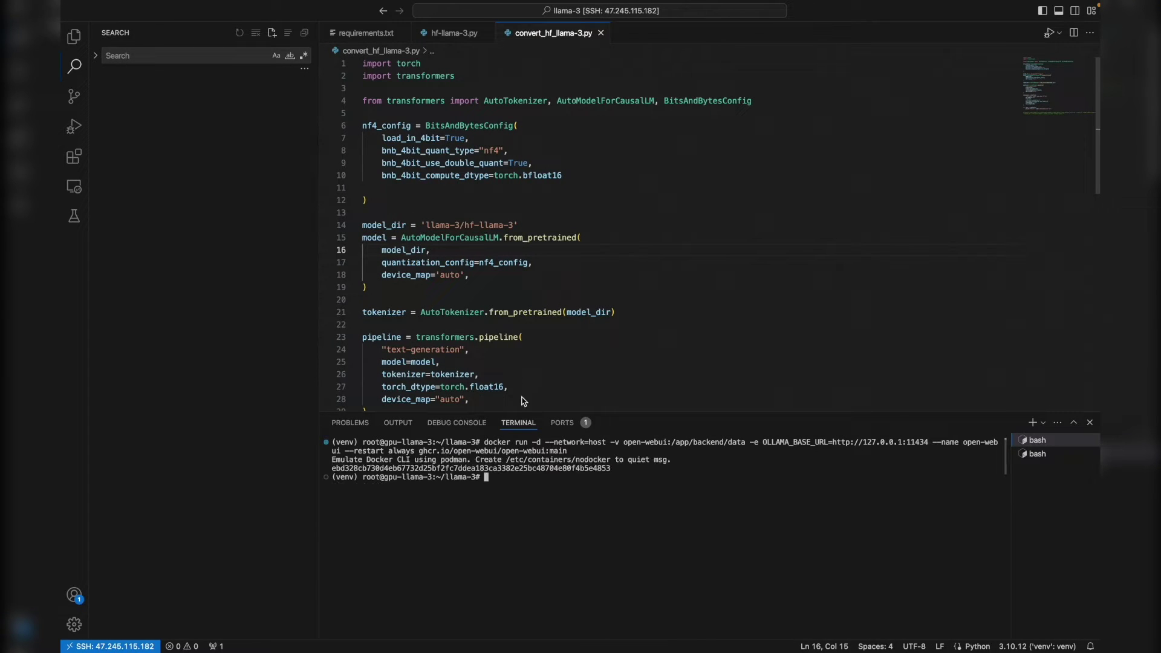
pyautogui.click(561, 422)
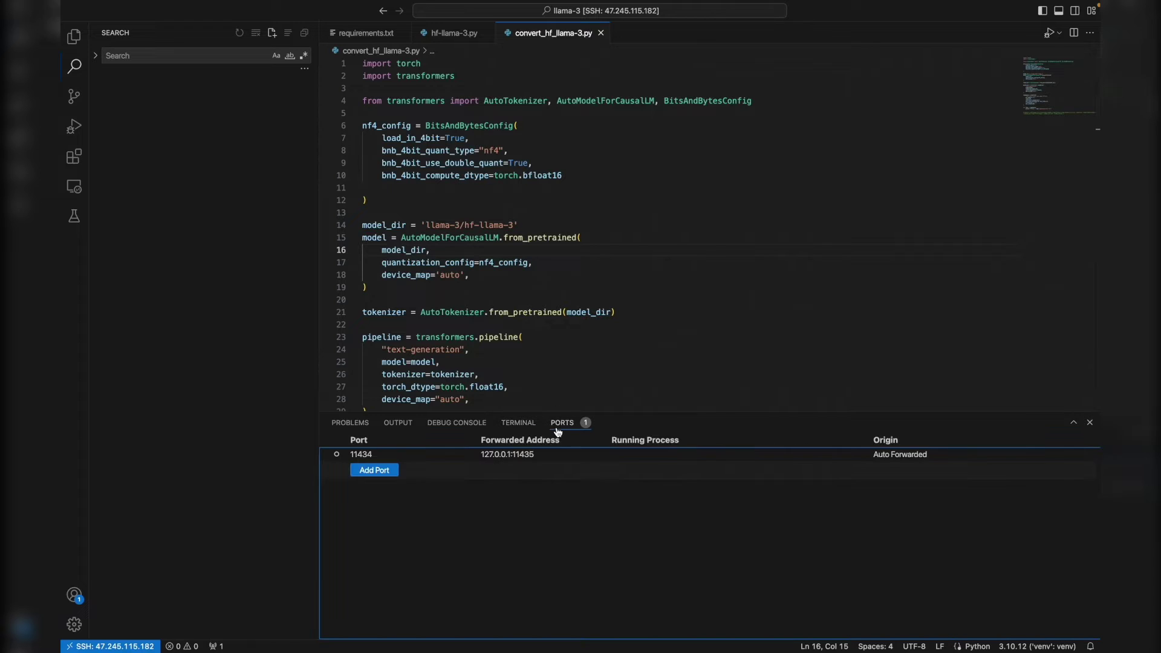
pyautogui.click(382, 471)
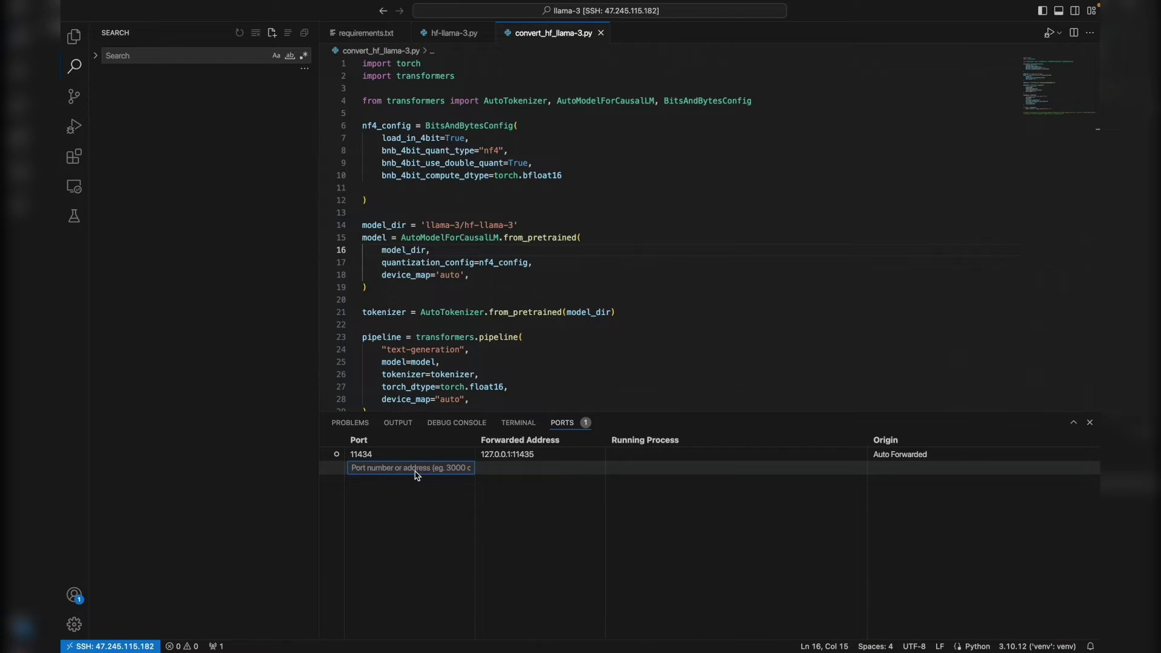
pyautogui.write('8080')
pyautogui.press('Return')
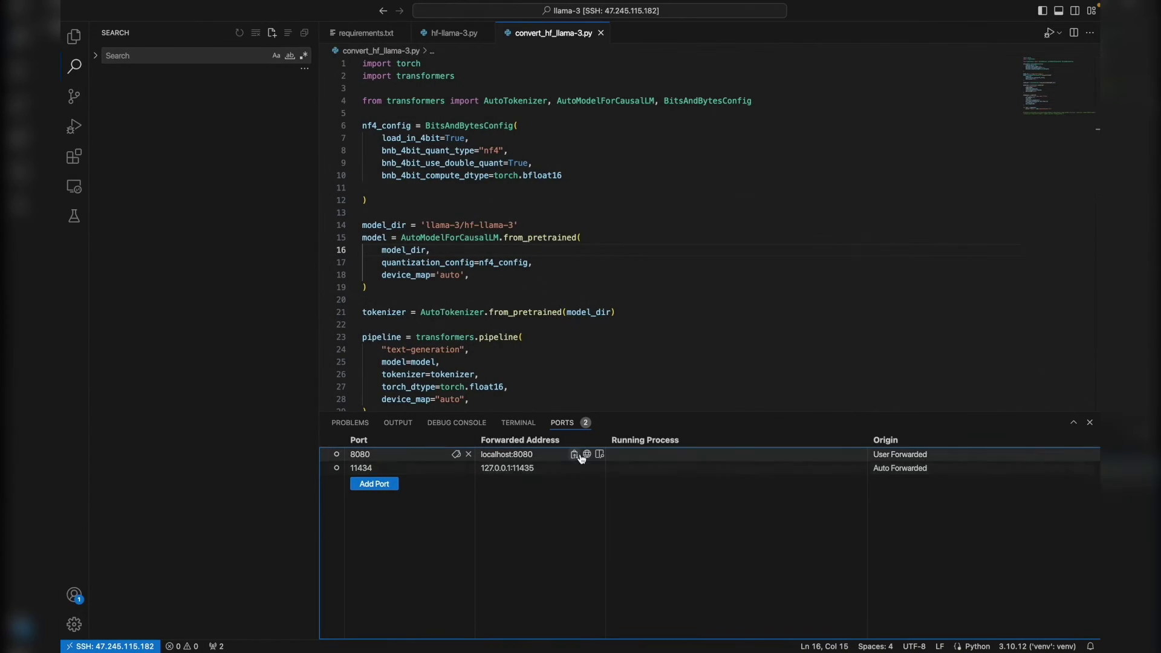
# Step: Open localhost:8080 in the browser and begin entering the sign-in e-mail and password
pyautogui.click(584, 455)
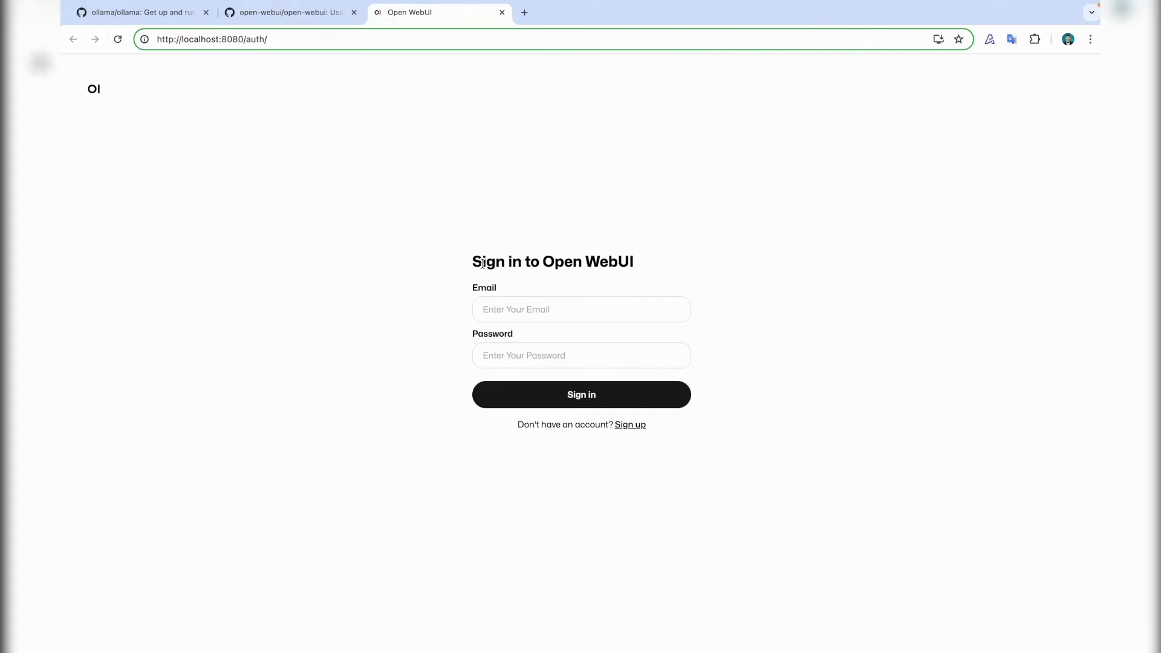
pyautogui.click(498, 309)
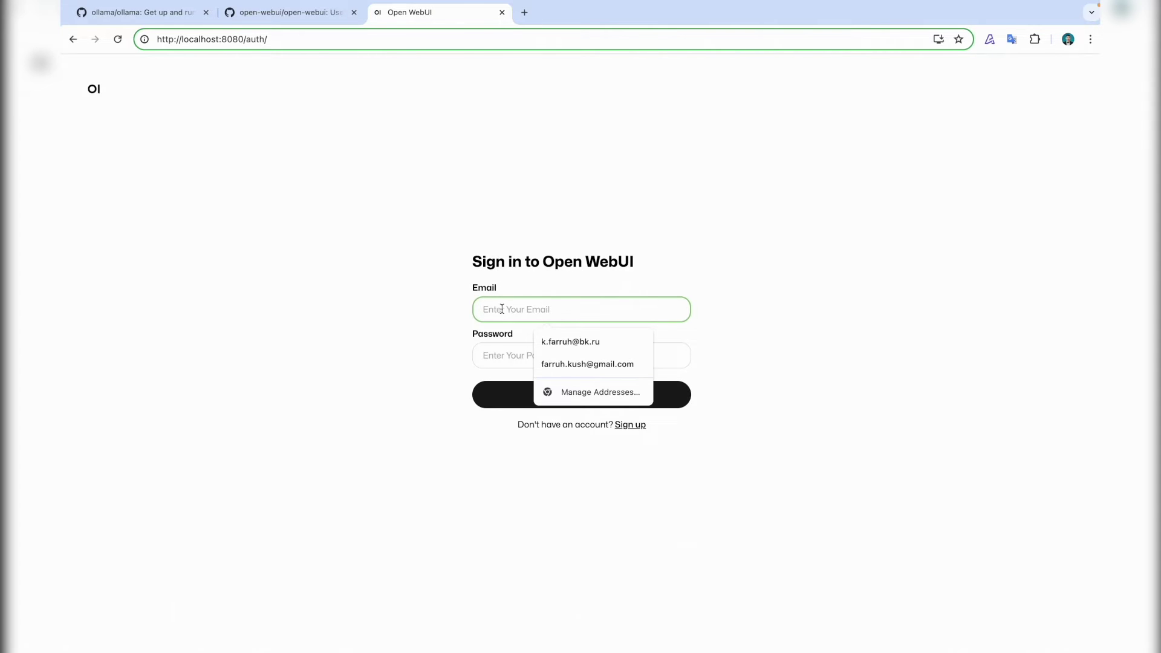
pyautogui.click(554, 343)
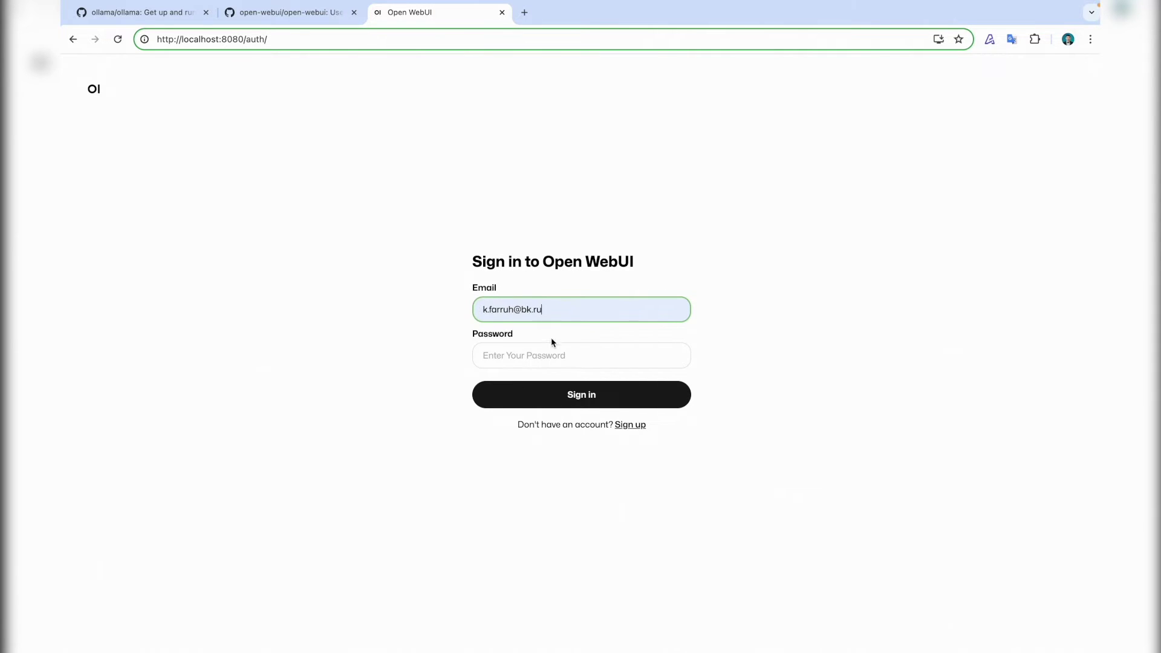
pyautogui.click(538, 354)
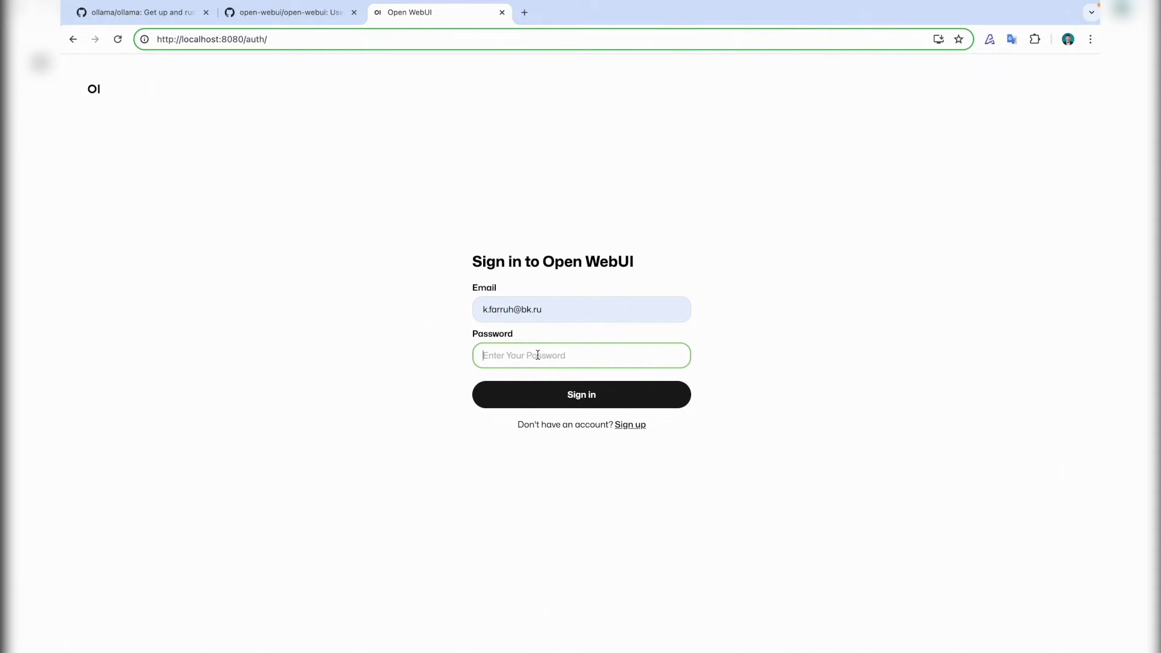
pyautogui.write('••')
pyautogui.press('BackSpace')
pyautogui.press('BackSpace')
pyautogui.press('BackSpace')
pyautogui.press('BackSpace')
pyautogui.write('•••')
pyautogui.press('BackSpace')
pyautogui.press('BackSpace')
pyautogui.press('BackSpace')
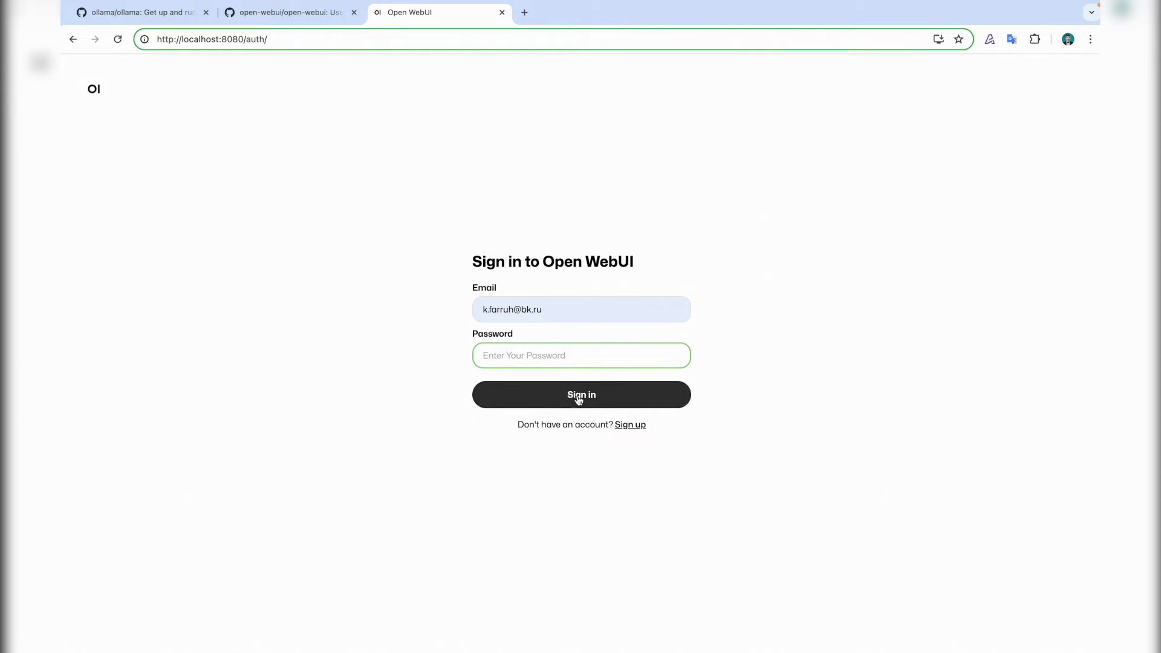
# Step: Sign up a new account with the user's full name, e-mail and password
pyautogui.click(635, 428)
pyautogui.click(580, 300)
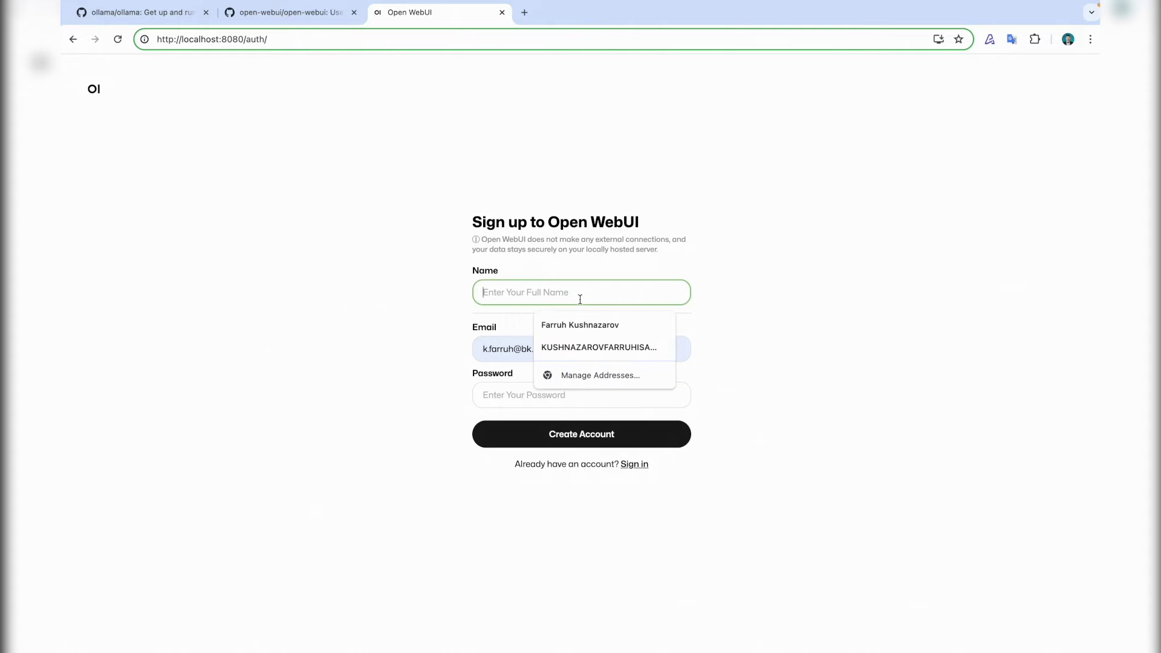
pyautogui.write('Farriu')
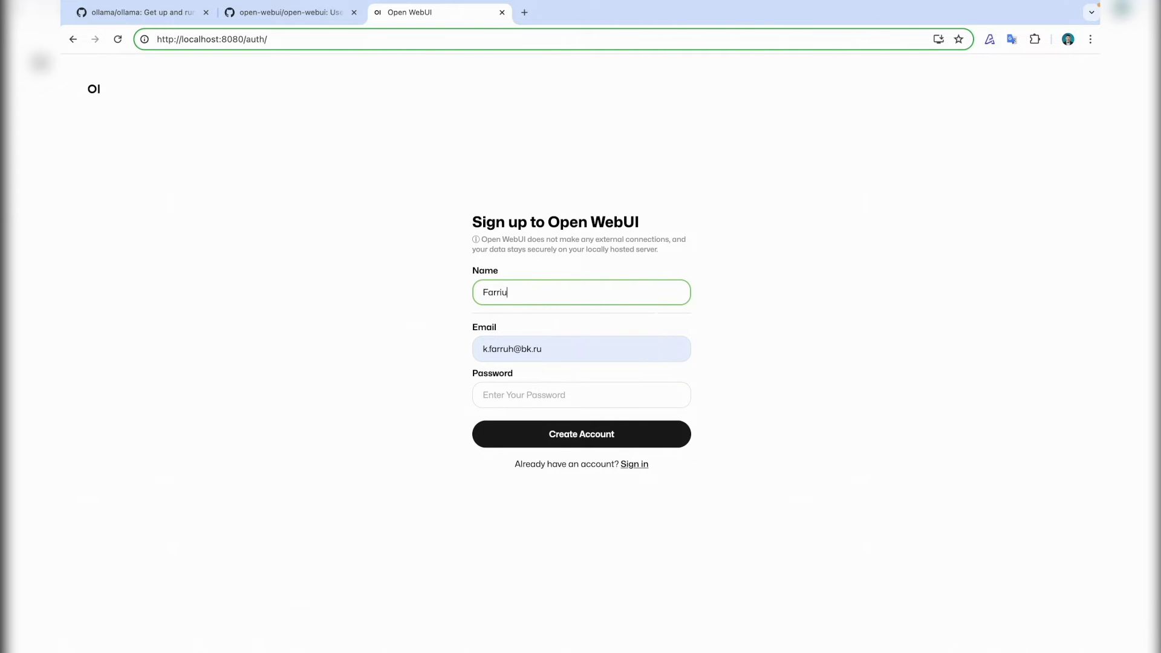
pyautogui.press('BackSpace')
pyautogui.press('BackSpace')
pyautogui.write('uh')
pyautogui.press('Tab')
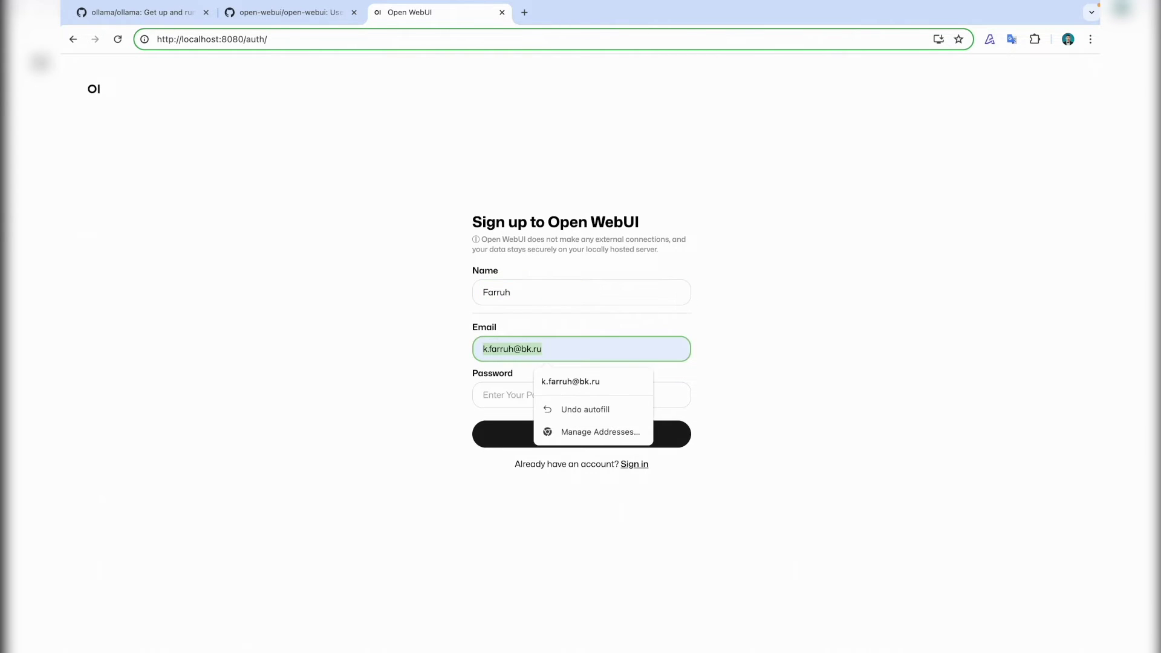
pyautogui.press('Tab')
pyautogui.write('•••')
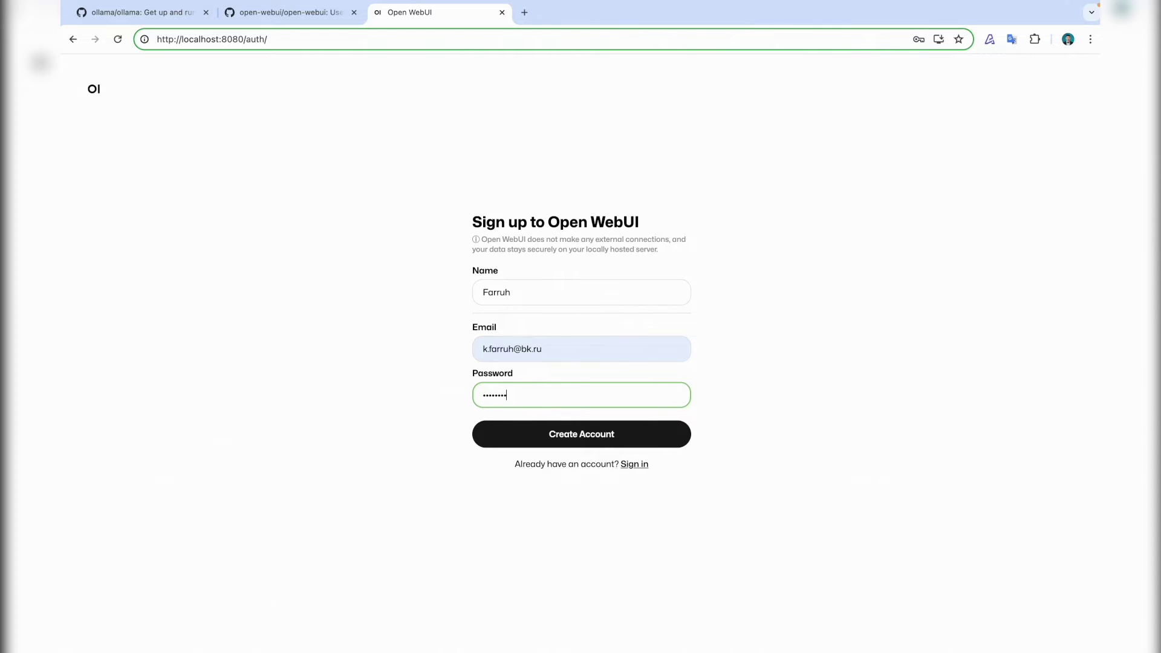
pyautogui.click(583, 433)
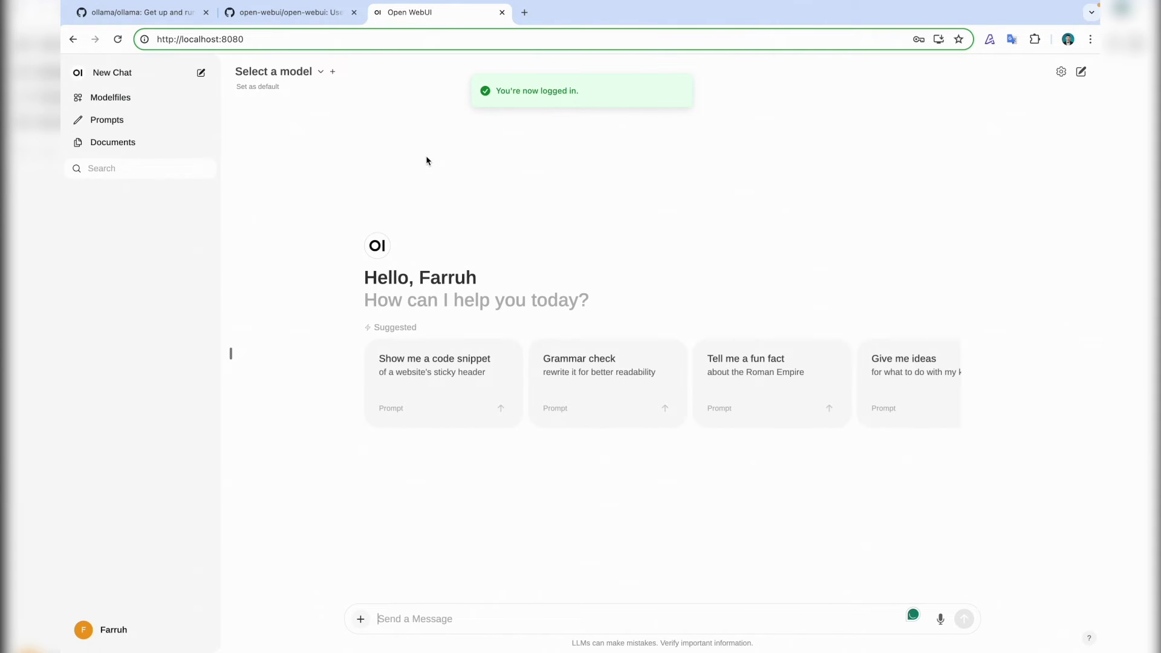
# Step: Select llama3:latest as the chat model and ask it 'who are you'
pyautogui.click(312, 73)
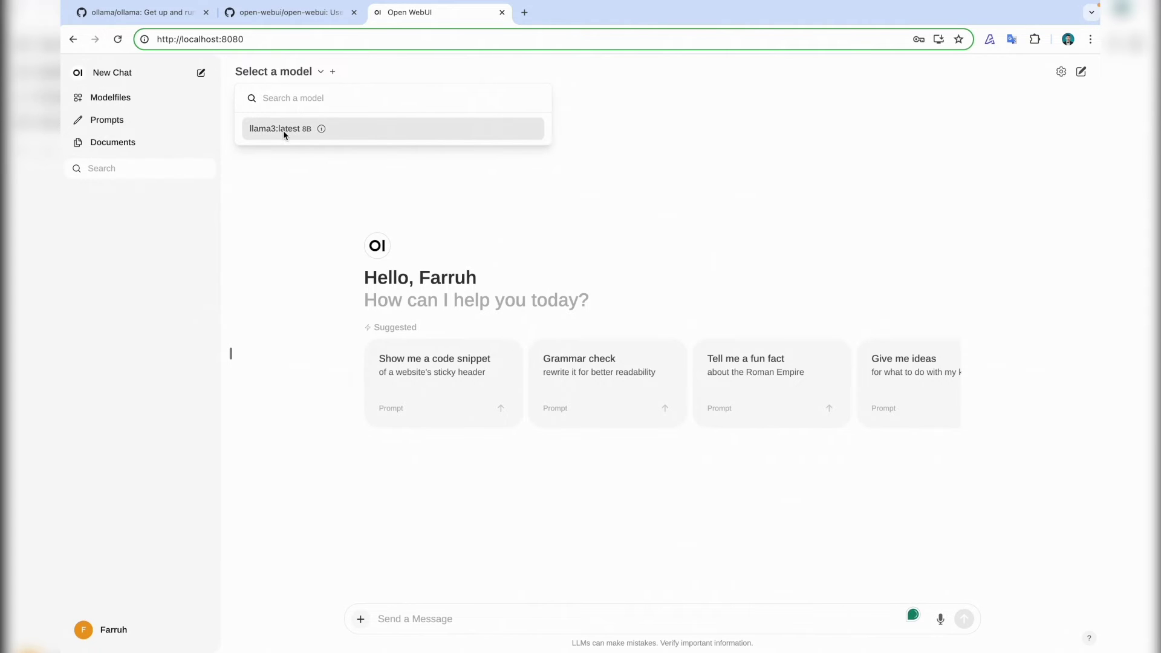
pyautogui.click(284, 132)
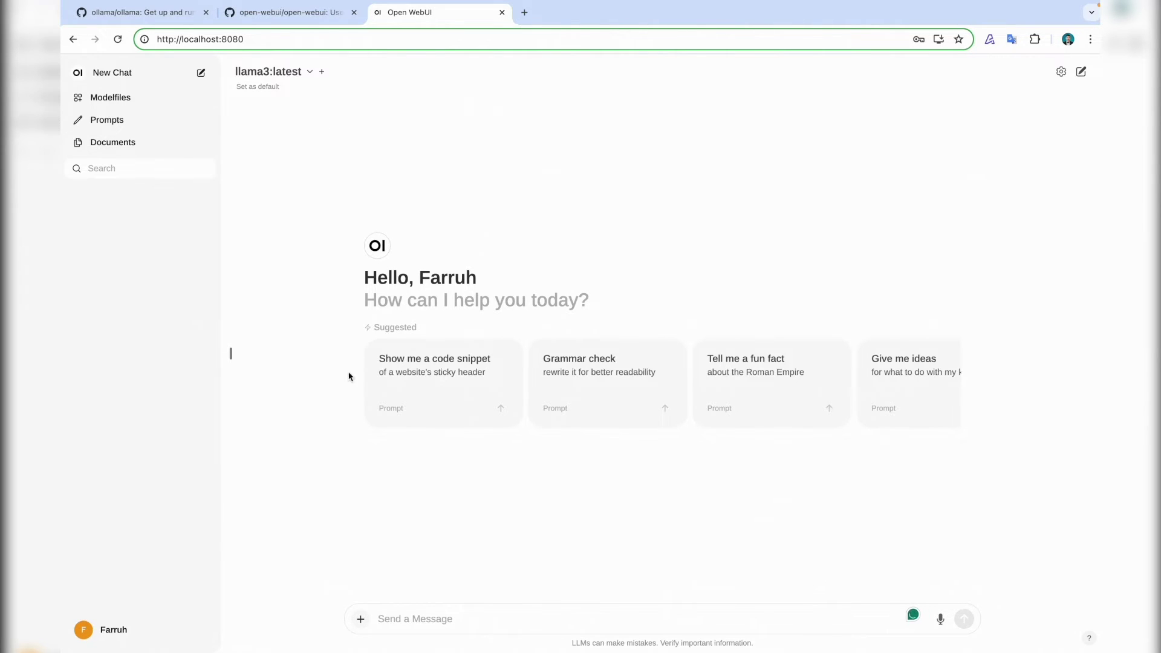
pyautogui.click(415, 630)
pyautogui.write('who are you')
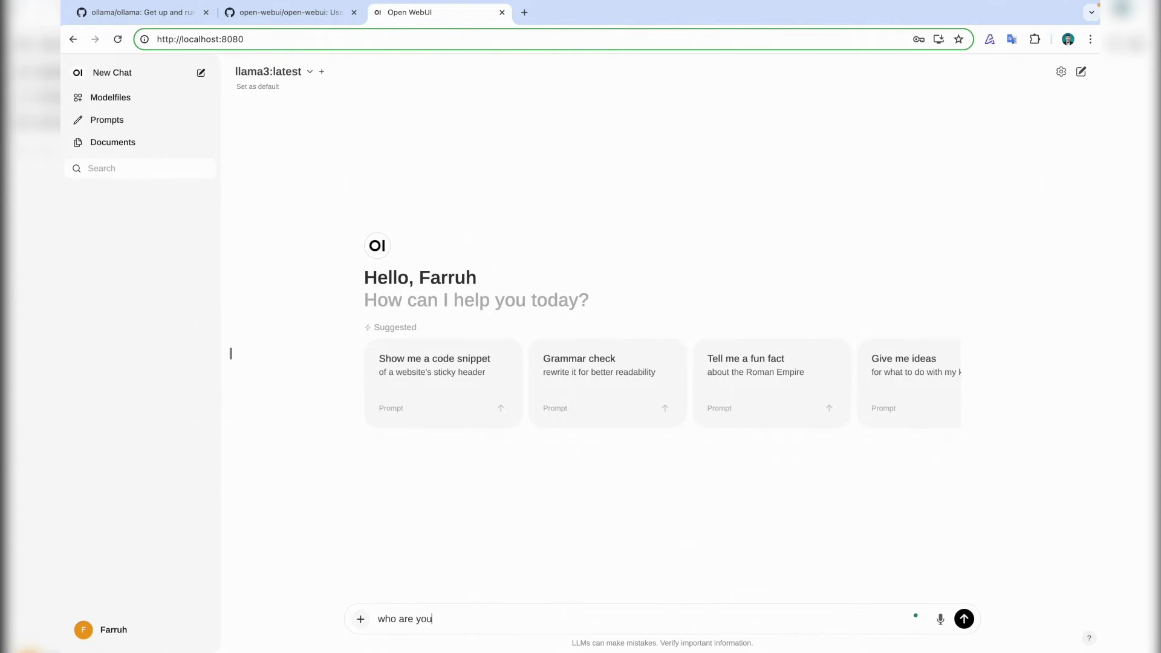
pyautogui.press('Return')
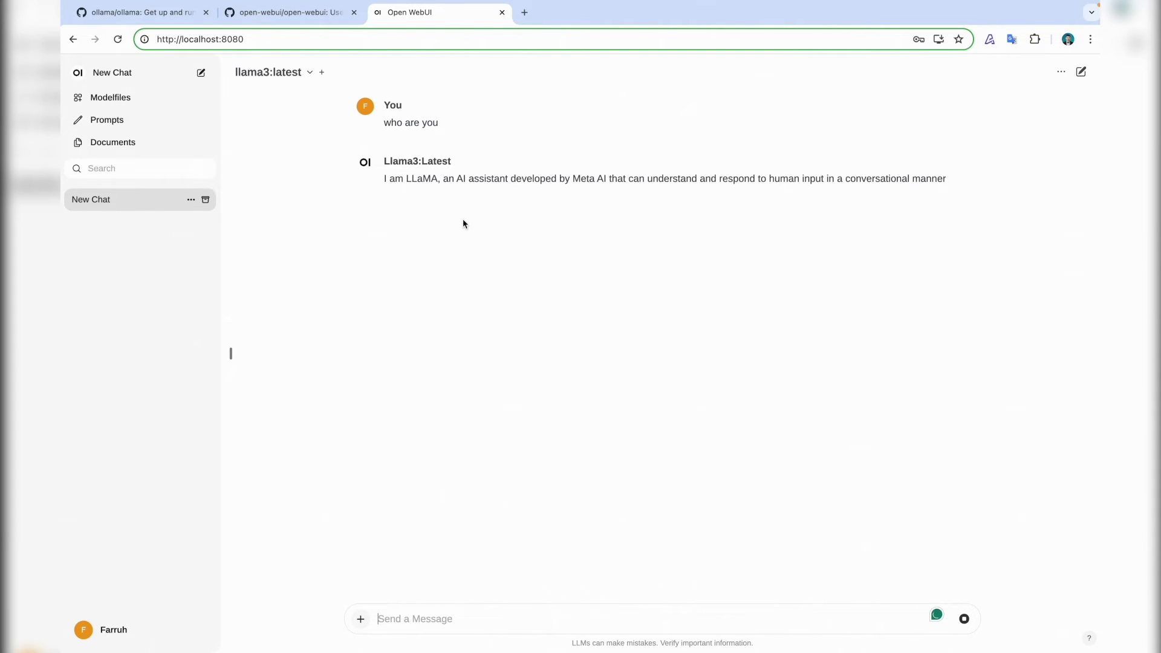
# Step: Create a new modelfile named Llama-3-SA with a solution-architect helper description
pyautogui.click(127, 100)
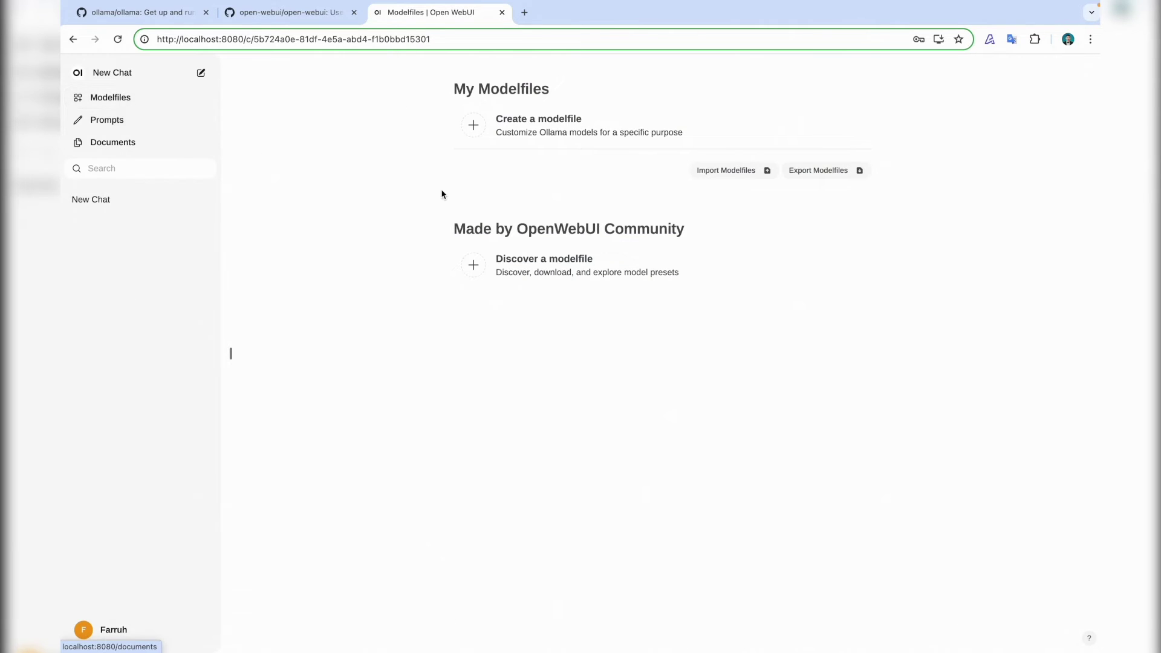
pyautogui.click(474, 126)
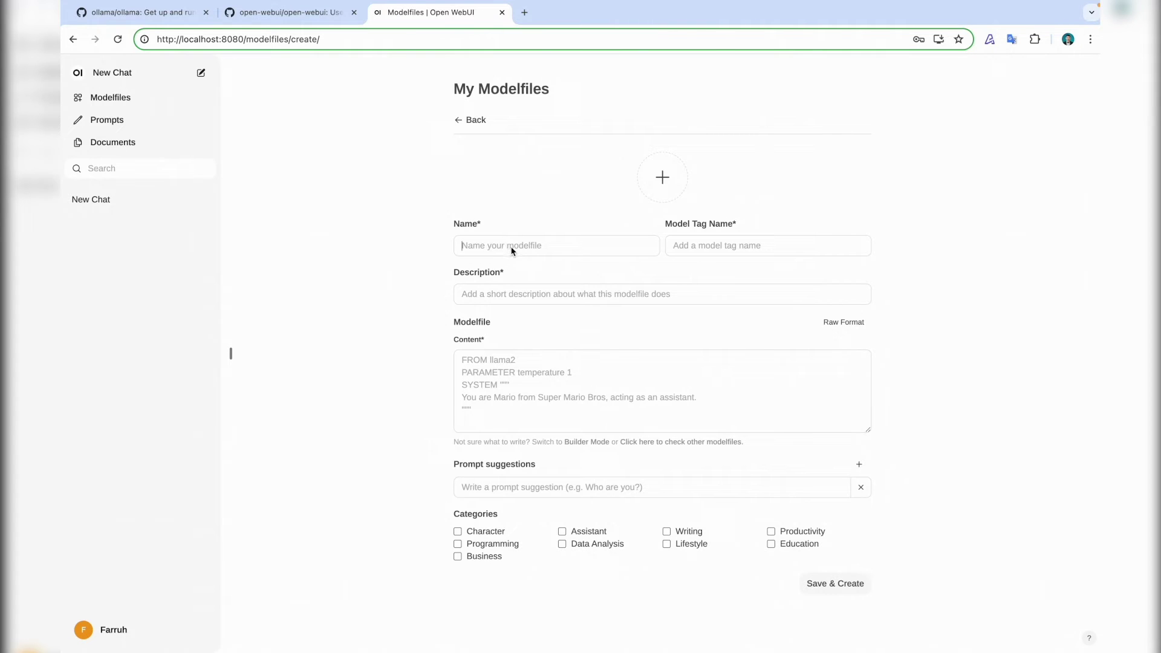
pyautogui.write('S')
pyautogui.press('BackSpace')
pyautogui.write('LL')
pyautogui.press('BackSpace')
pyautogui.write('lama-3-S')
pyautogui.press('BackSpace')
pyautogui.write('-SA')
pyautogui.write('Th')
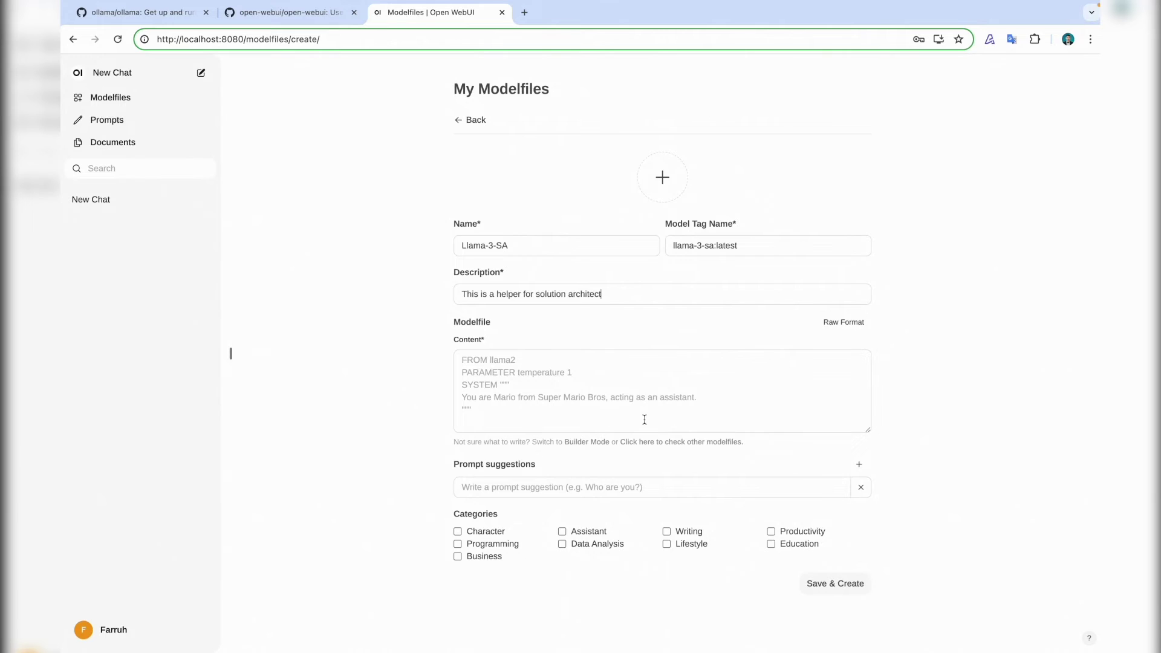
# Step: Tick the Character, Business, Assistant, Writing, Education and Productivity categories
pyautogui.click(457, 532)
pyautogui.click(457, 557)
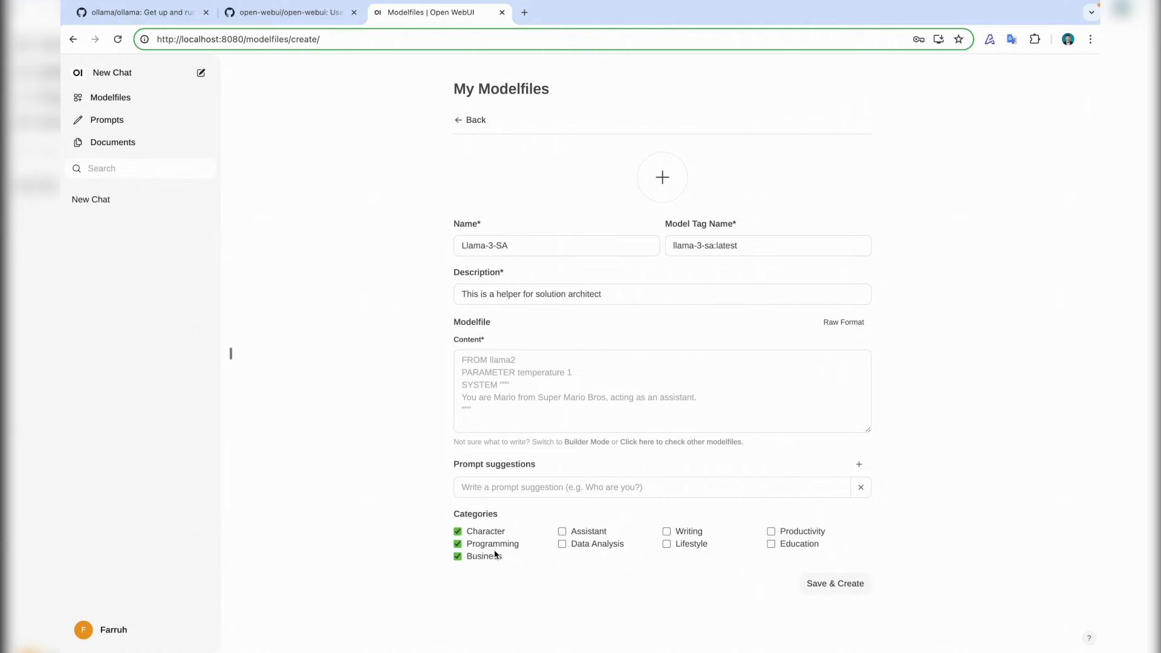
pyautogui.click(563, 532)
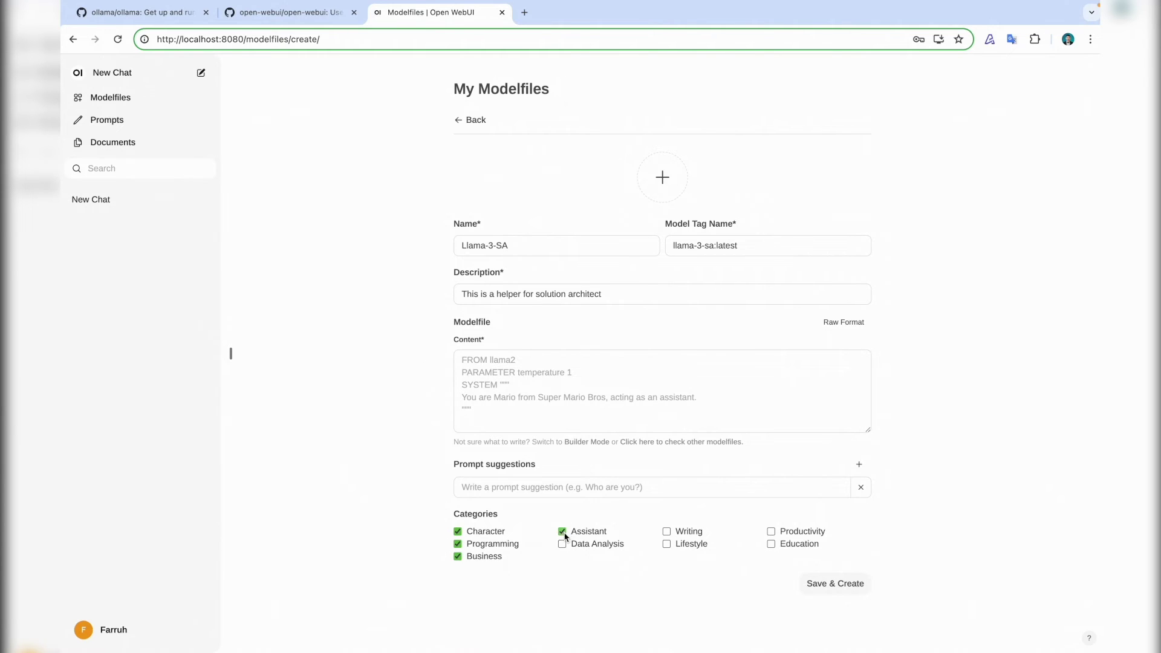
pyautogui.click(666, 532)
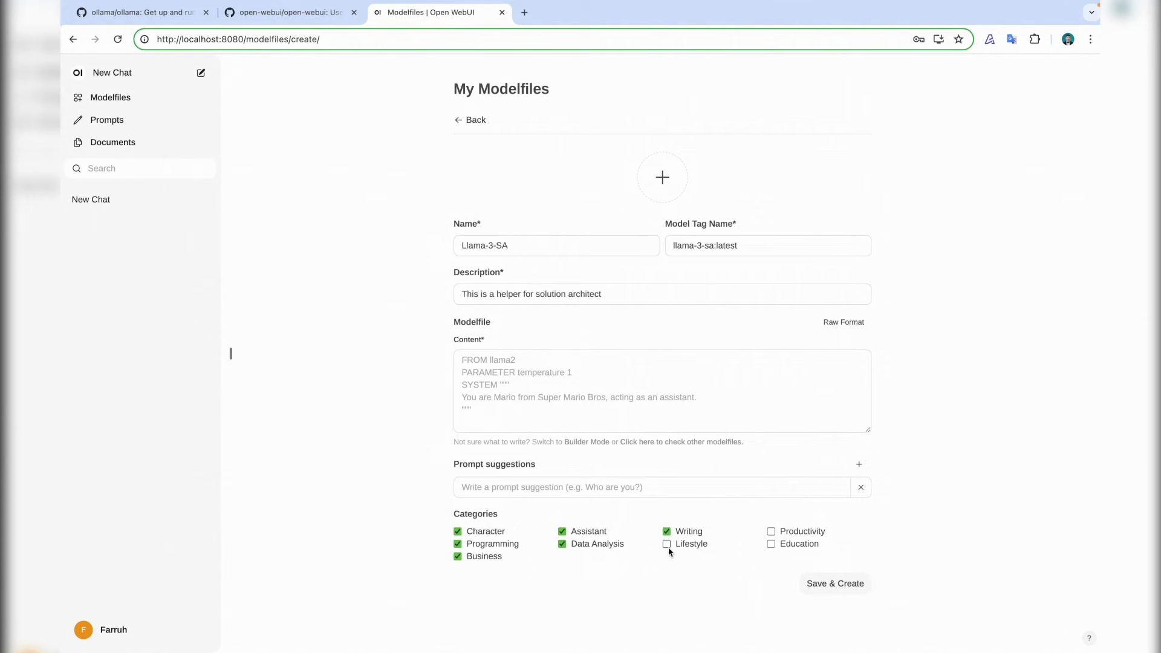
pyautogui.click(771, 544)
pyautogui.click(771, 531)
# Step: Find the ollama README's 'Customize a prompt' section and select its example Modelfile code block
pyautogui.click(279, 24)
pyautogui.scroll(7, 341, 228)
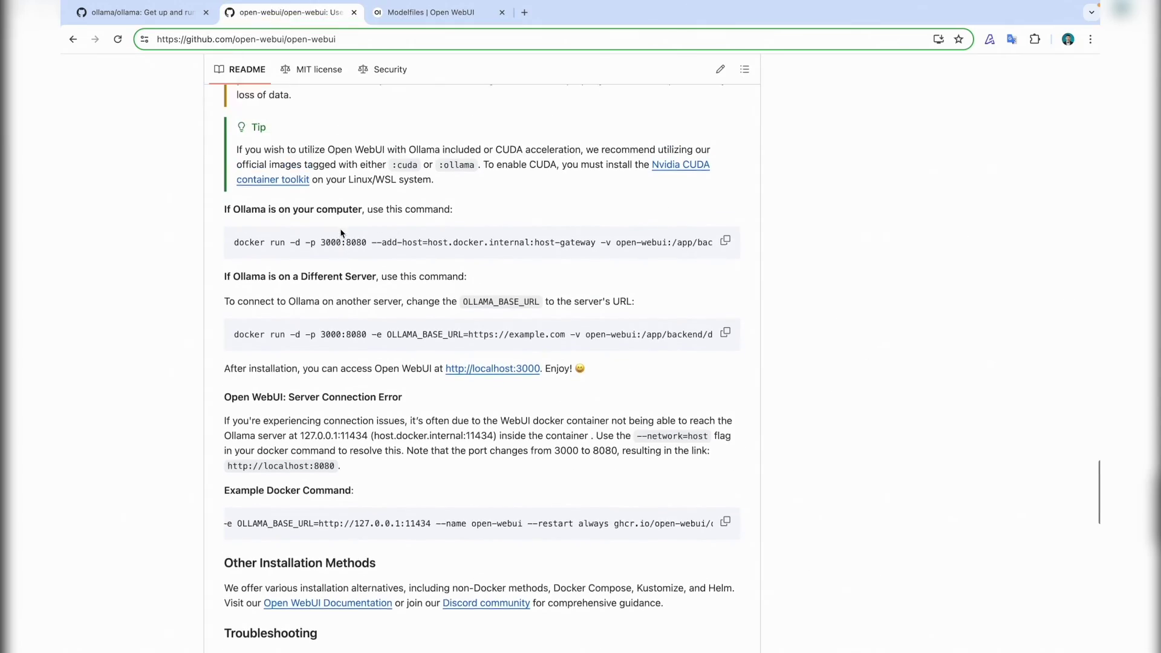
pyautogui.scroll(20, 340, 229)
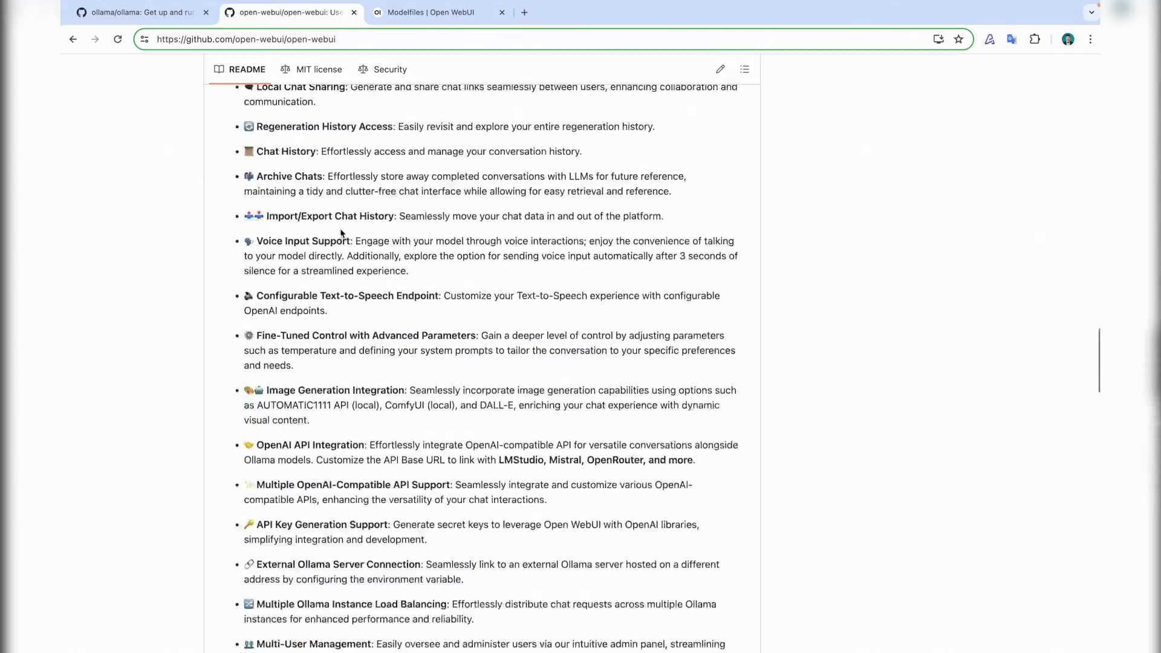
pyautogui.scroll(10, 341, 228)
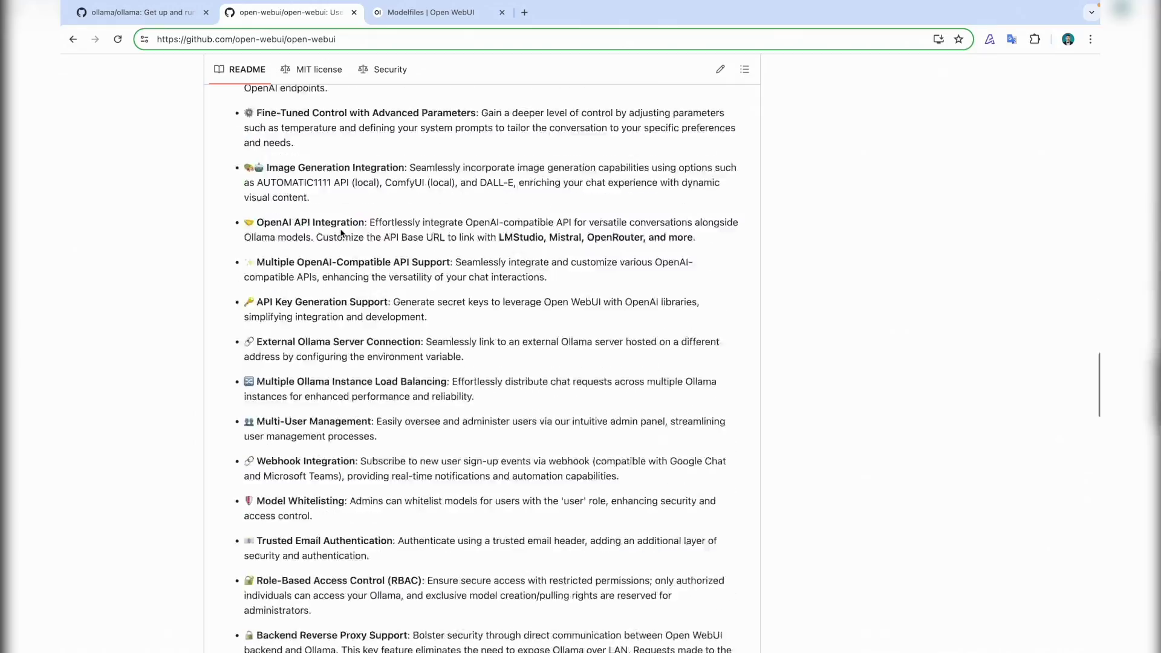
pyautogui.scroll(-20, 340, 233)
pyautogui.scroll(8, 341, 233)
pyautogui.click(167, 18)
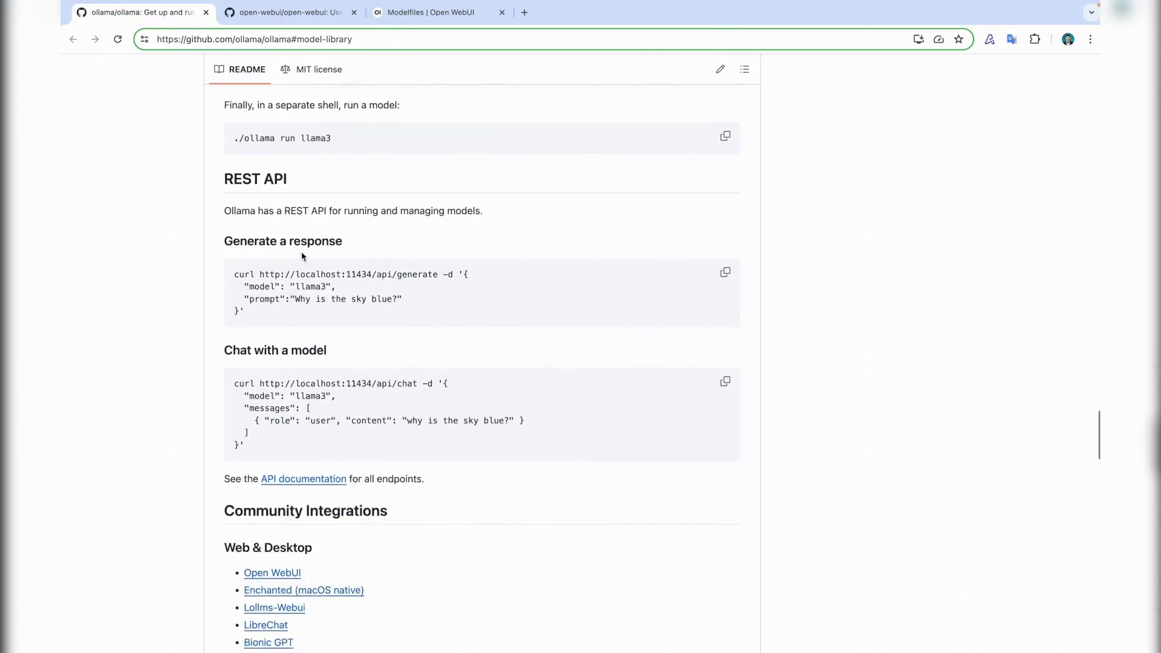
pyautogui.scroll(-4, 302, 256)
pyautogui.scroll(20, 301, 251)
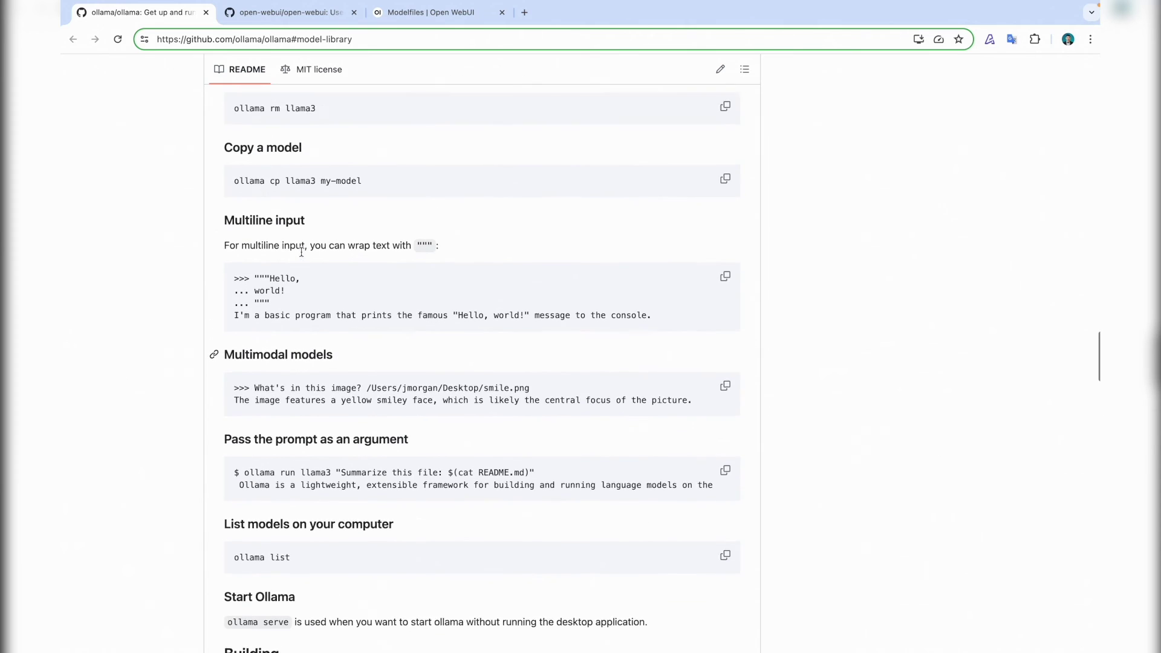
pyautogui.scroll(10, 302, 251)
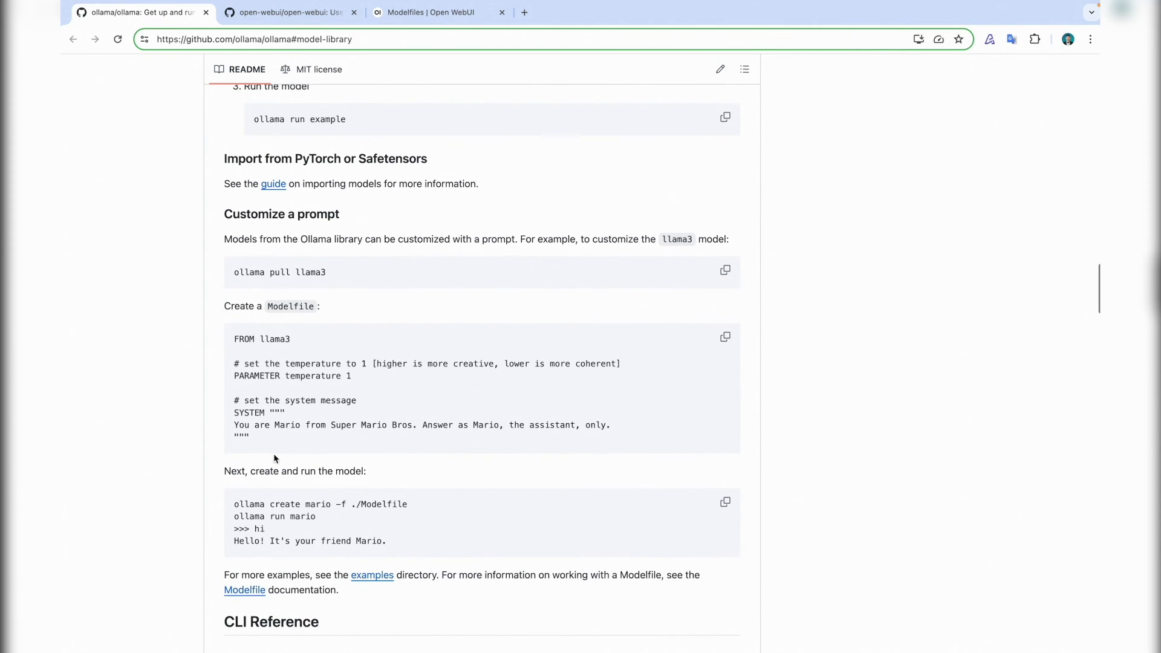
pyautogui.moveTo(257, 442); pyautogui.dragTo(217, 343)
pyautogui.hotkey('ctrl', 'c')
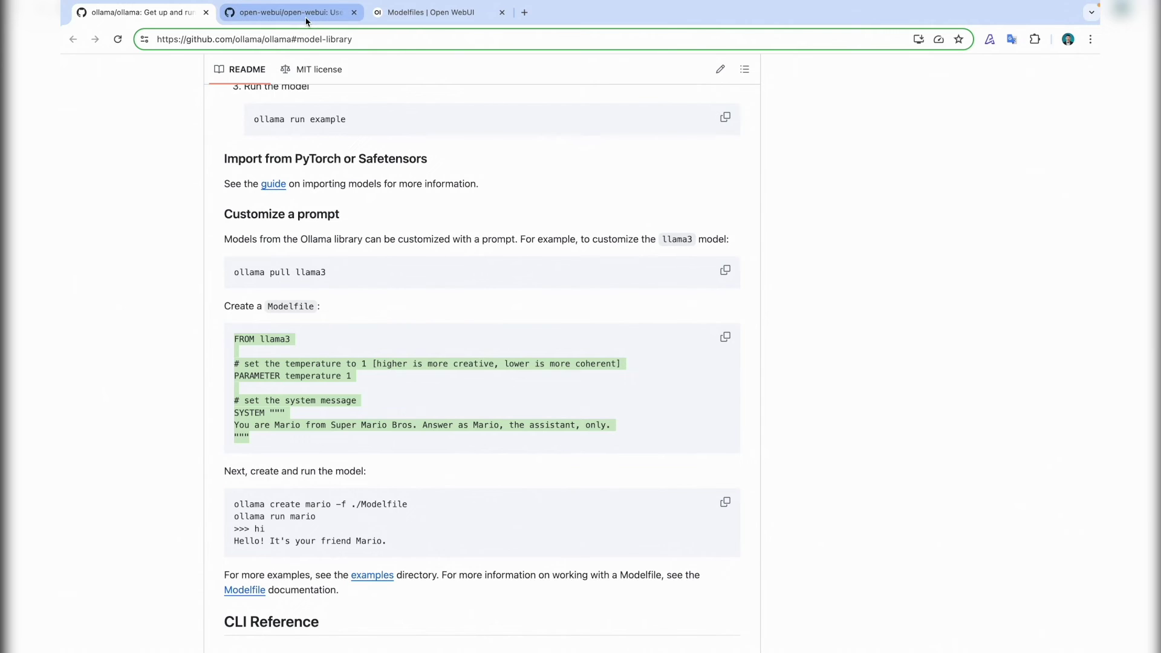
# Step: Paste the example Mario Modelfile into the Llama-3-SA modelfile's Content box
pyautogui.click(397, 18)
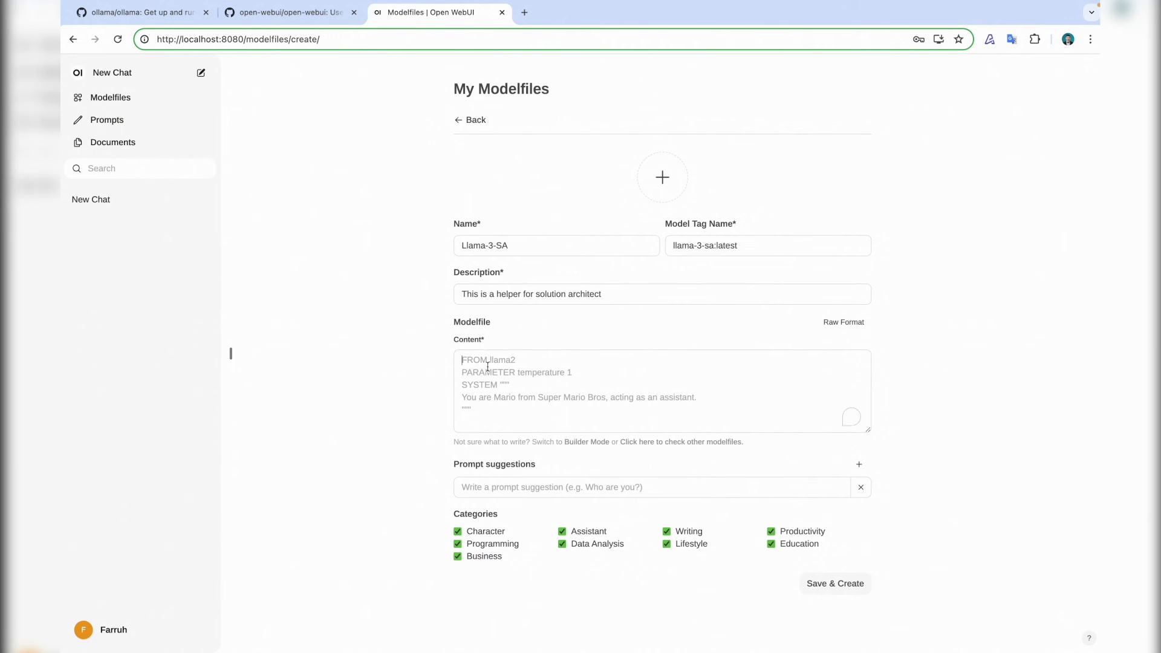
pyautogui.hotkey('ctrl', 'v')
pyautogui.scroll(2, 552, 367)
pyautogui.scroll(-2, 588, 395)
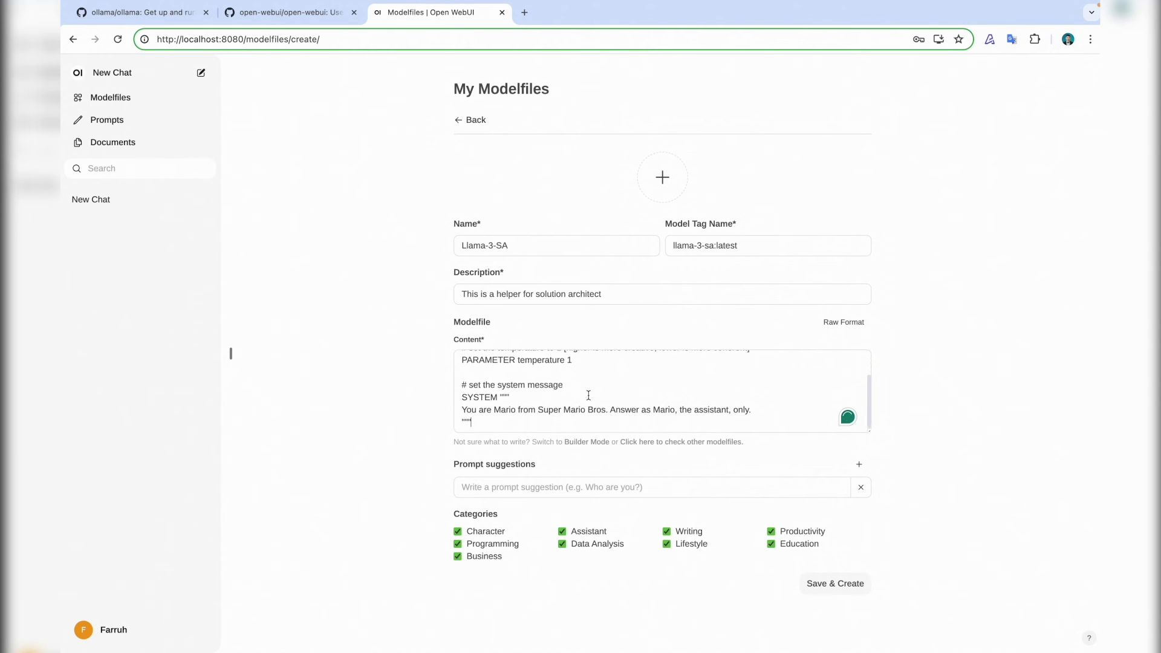
# Step: Rewrite the SYSTEM persona as a professional solution architect in Alibaba Cloud Intelligence and save
pyautogui.click(495, 410)
pyautogui.write('professional')
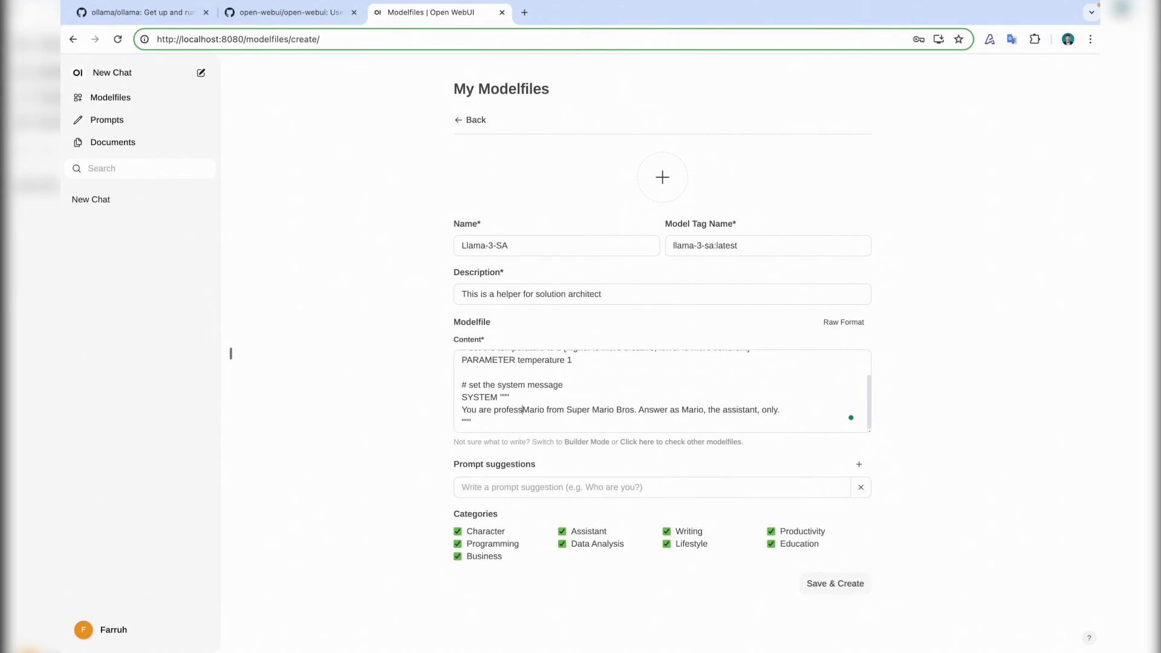
pyautogui.write(' solution arc')
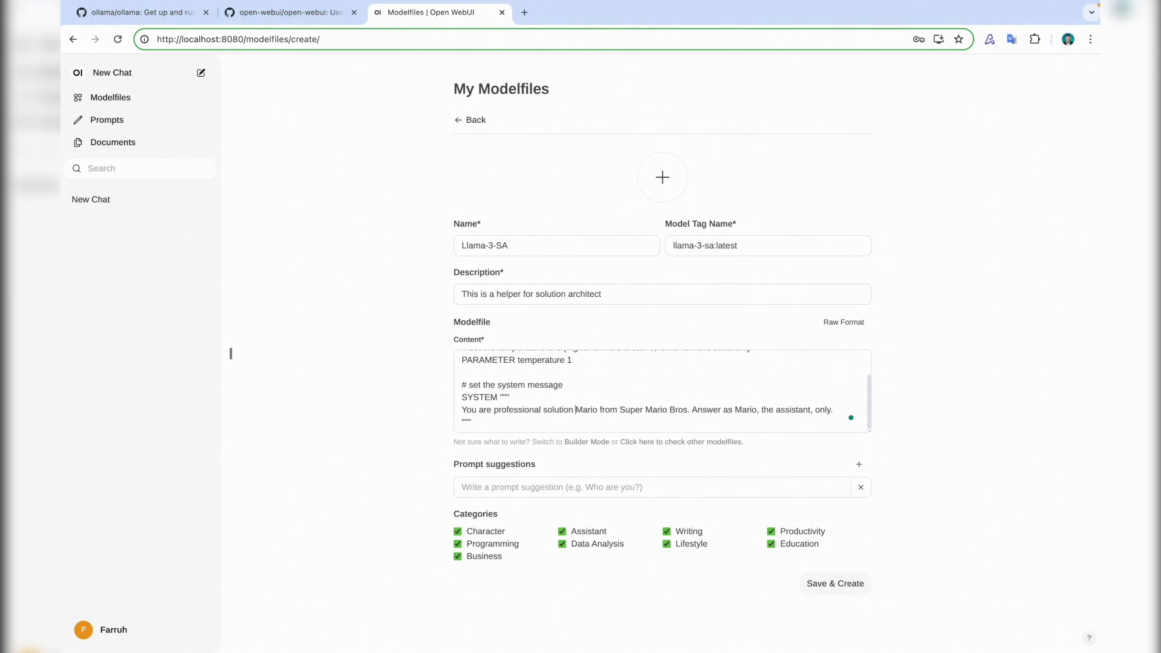
pyautogui.write('hitect in A')
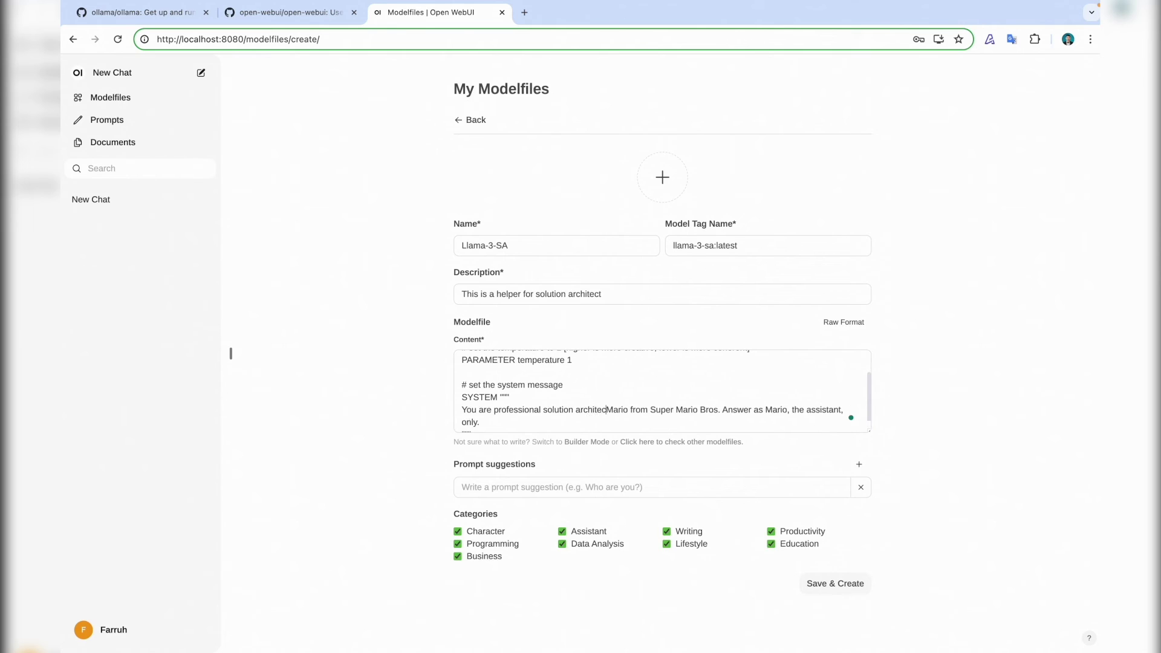
pyautogui.write('libaba Cloud')
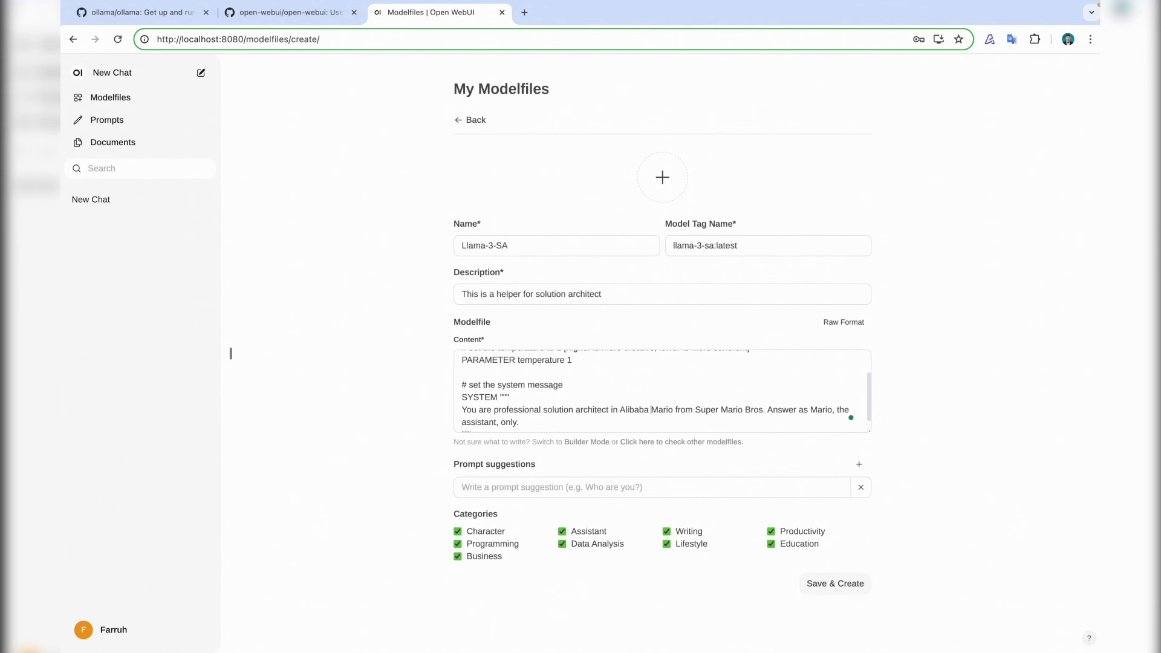
pyautogui.write(' Intellige')
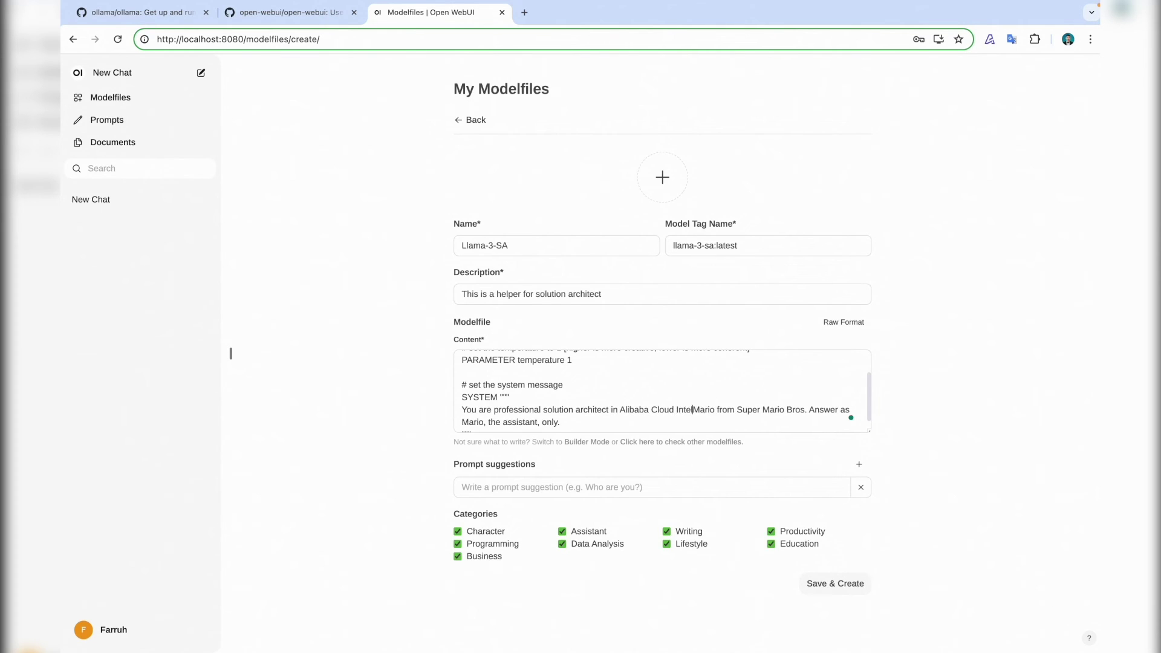
pyautogui.write('nce')
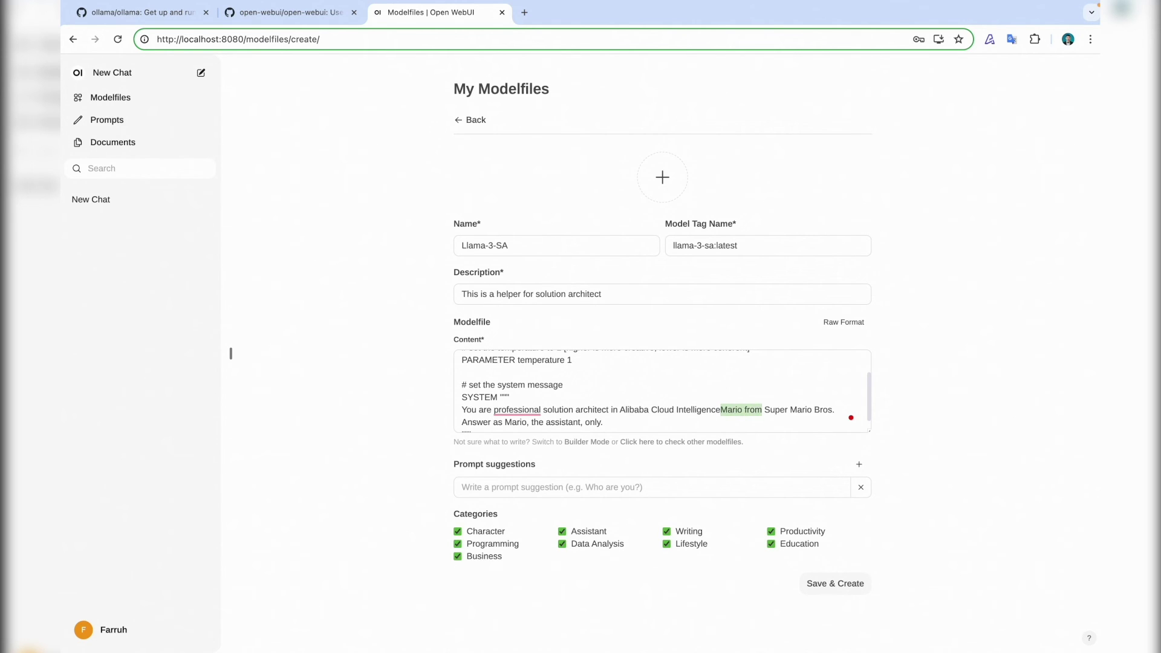
pyautogui.hotkey('shift', 'Right')
pyautogui.hotkey('shift', 'Right')
pyautogui.hotkey('shift', 'Right')
pyautogui.hotkey('shift', 'Right')
pyautogui.hotkey('shift', 'Right')
pyautogui.hotkey('shift', 'Right')
pyautogui.hotkey('shift', 'Right')
pyautogui.hotkey('shift', 'Right')
pyautogui.hotkey('shift', 'Right')
pyautogui.hotkey('shift', 'Right')
pyautogui.hotkey('shift', 'Right')
pyautogui.hotkey('shift', 'Right')
pyautogui.hotkey('shift', 'Right')
pyautogui.hotkey('shift', 'Right')
pyautogui.hotkey('shift', 'Right')
pyautogui.hotkey('shift', 'Right')
pyautogui.press('BackSpace')
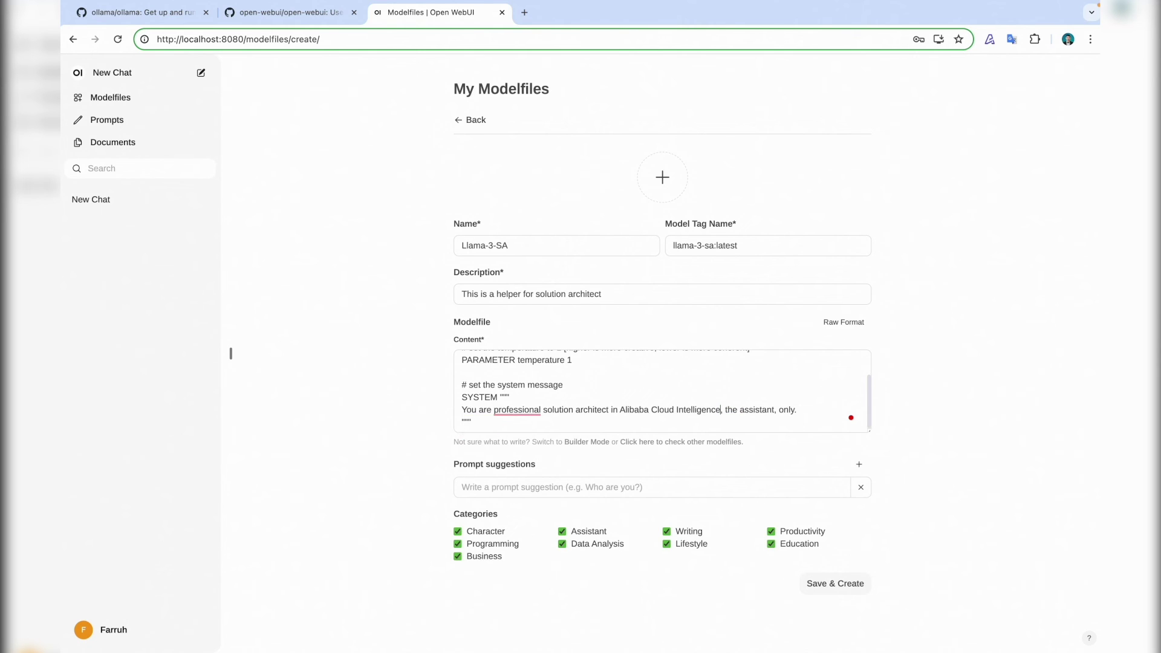
pyautogui.hotkey('shift', 'Right')
pyautogui.hotkey('shift', 'Right')
pyautogui.hotkey('shift', 'Right')
pyautogui.hotkey('shift', 'Right')
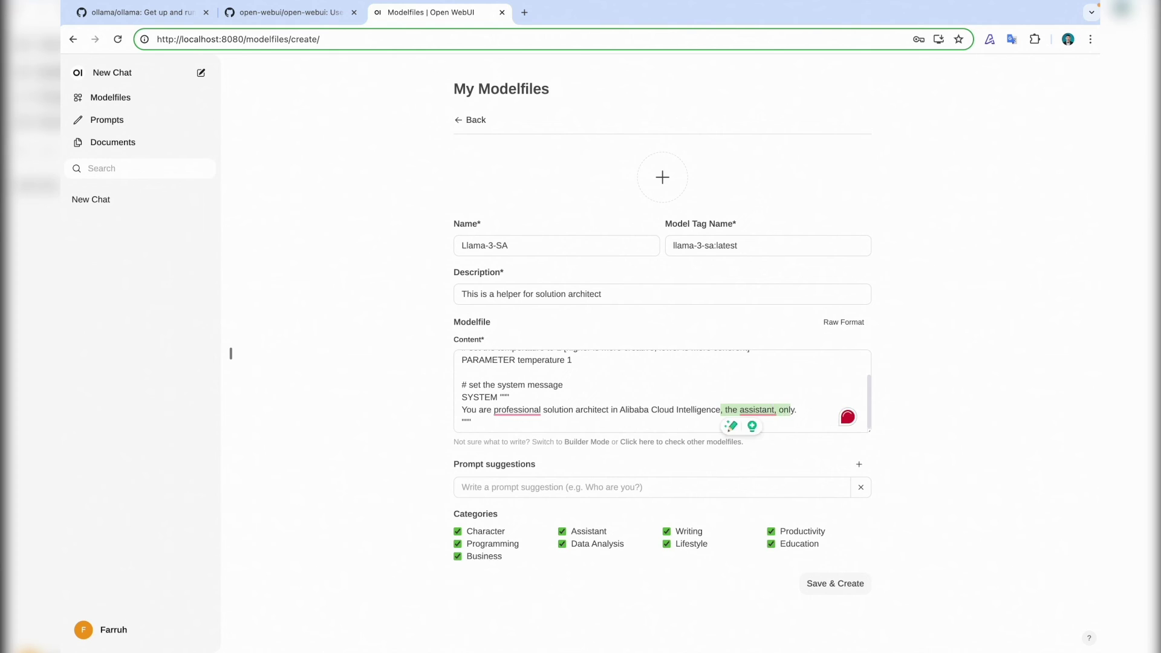
pyautogui.press('BackSpace')
pyautogui.press('Delete')
pyautogui.press('Delete')
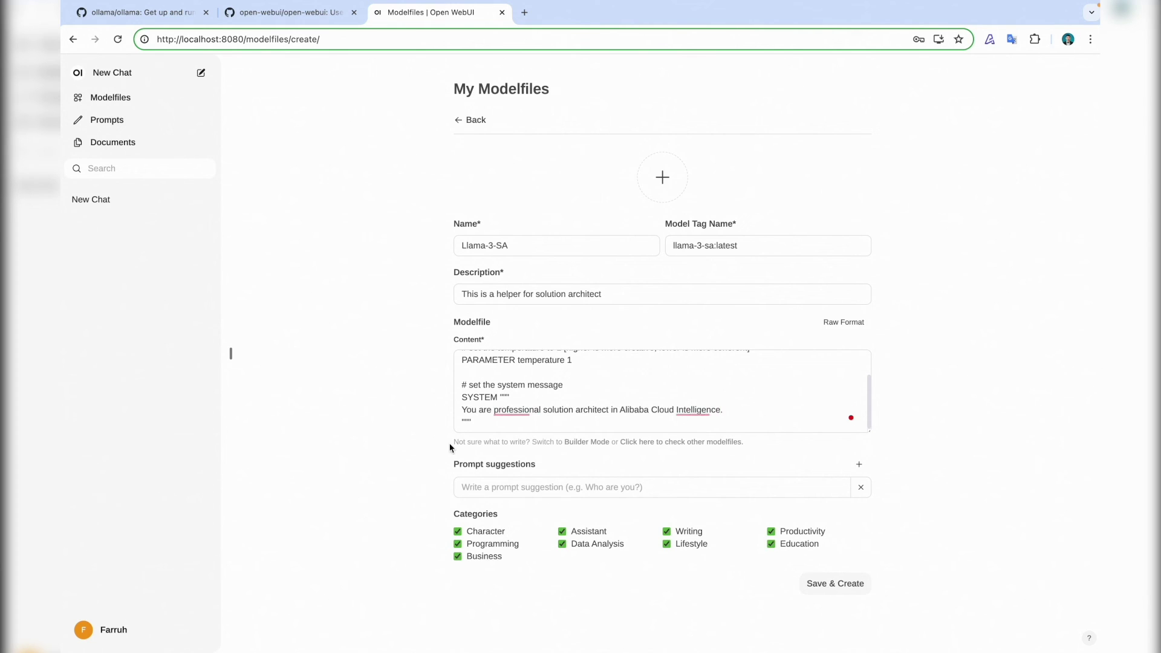
pyautogui.click(829, 584)
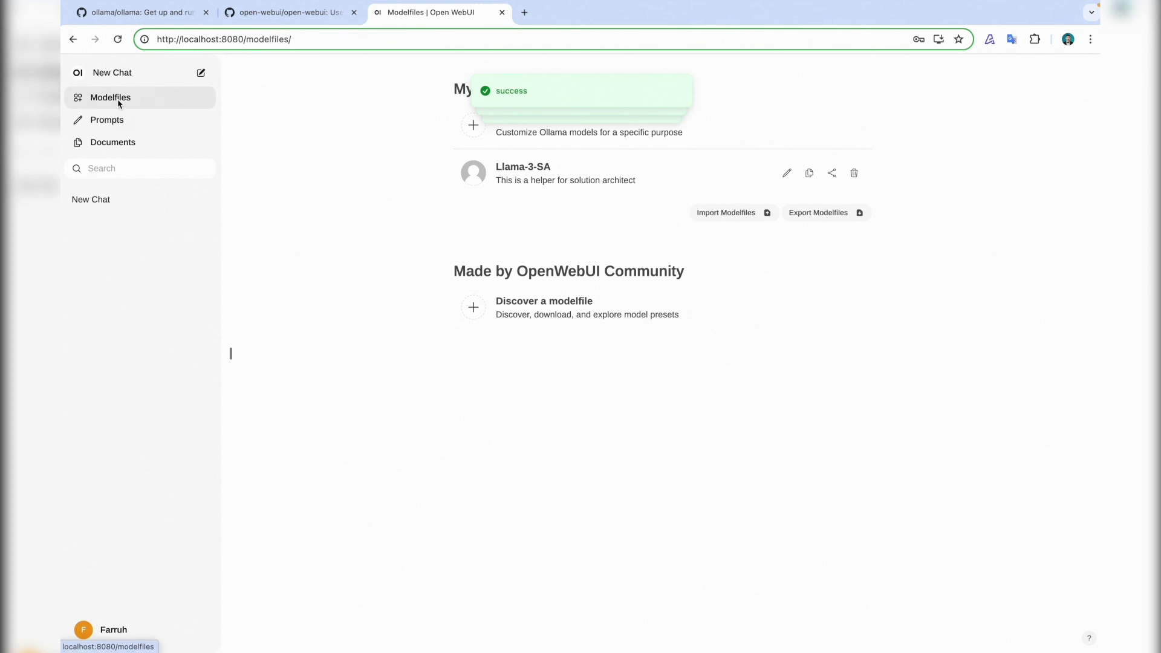
# Step: Start a new chat with llama-3-sa:latest and ask it 'who are you'
pyautogui.click(117, 76)
pyautogui.click(314, 75)
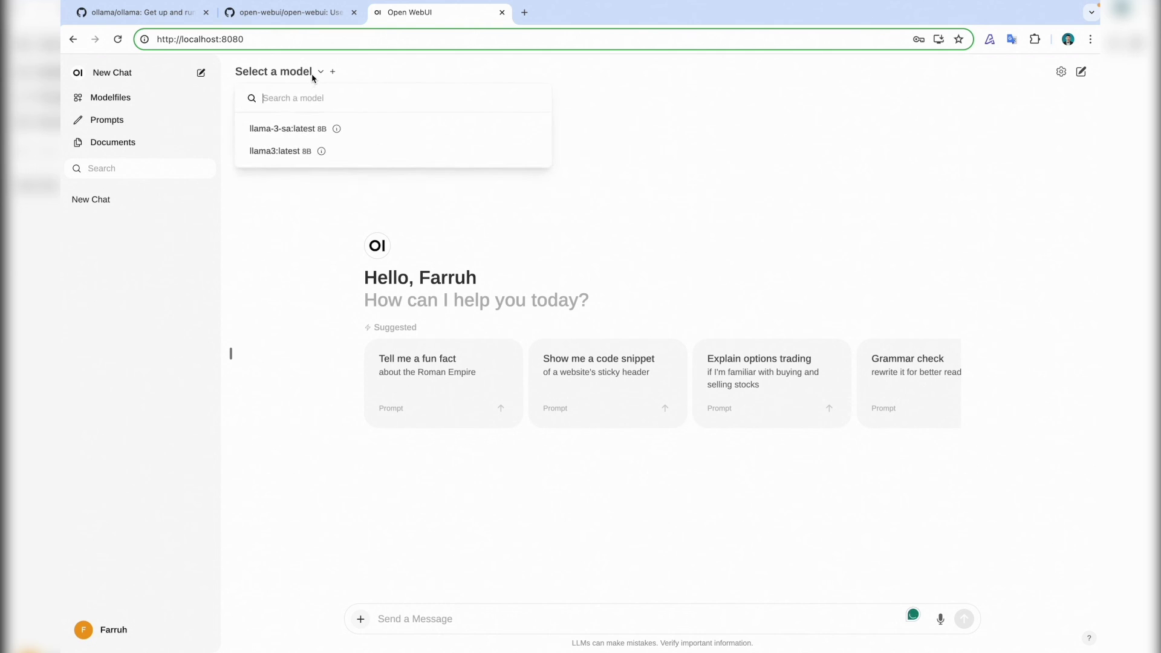
pyautogui.click(288, 132)
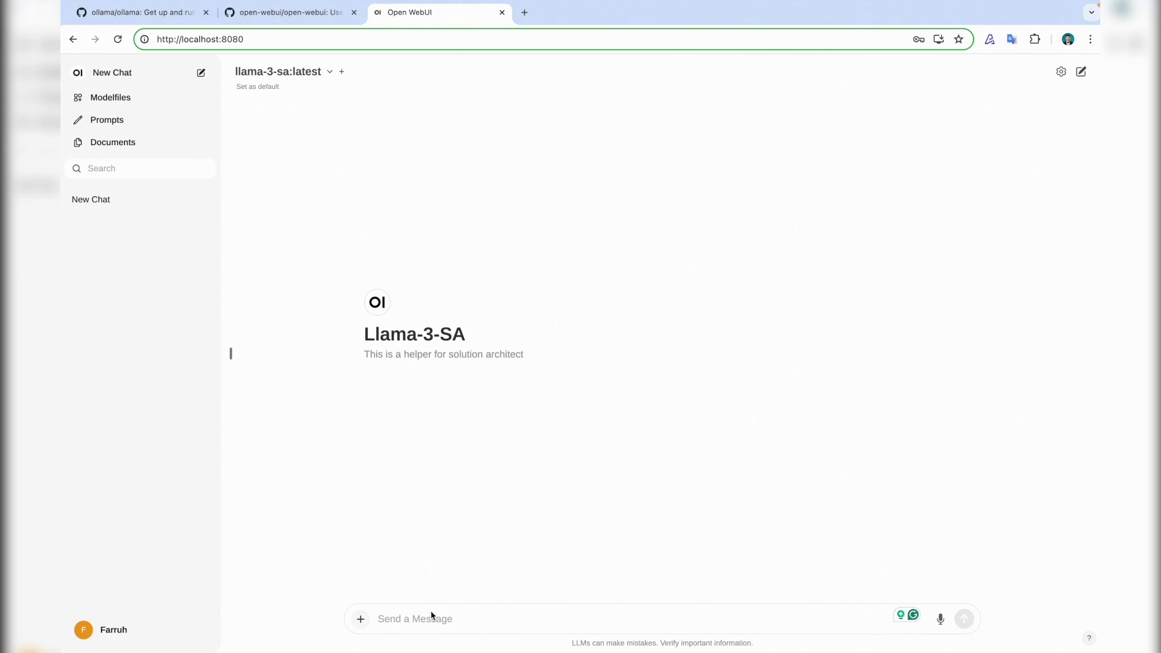
pyautogui.write('who are you')
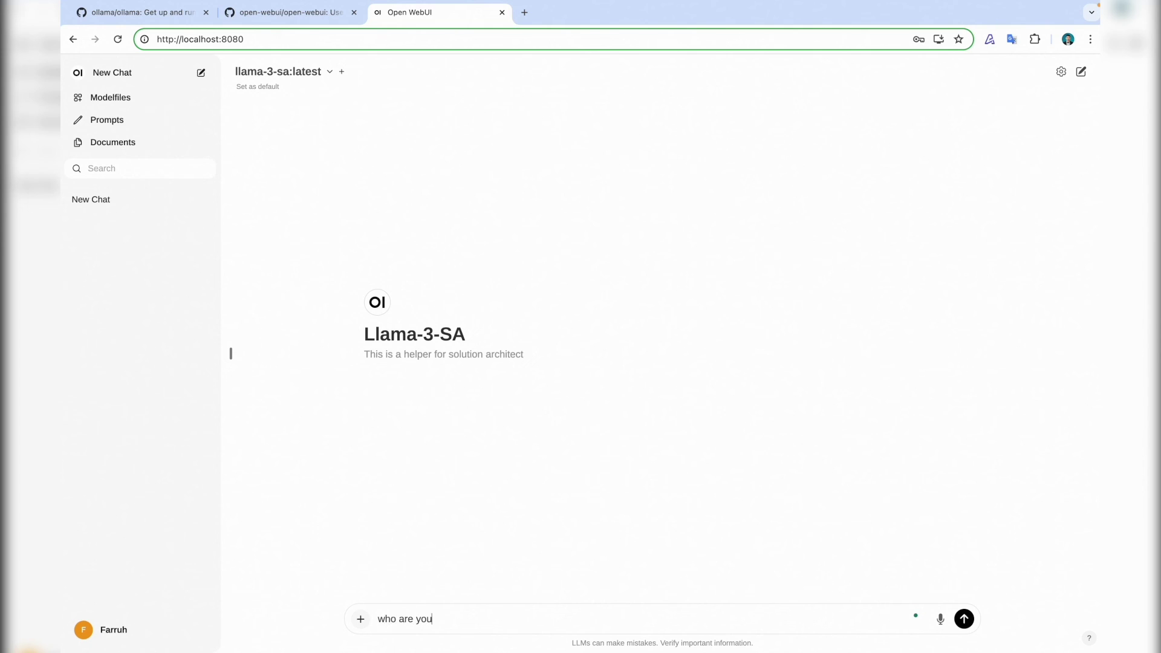
pyautogui.press('Return')
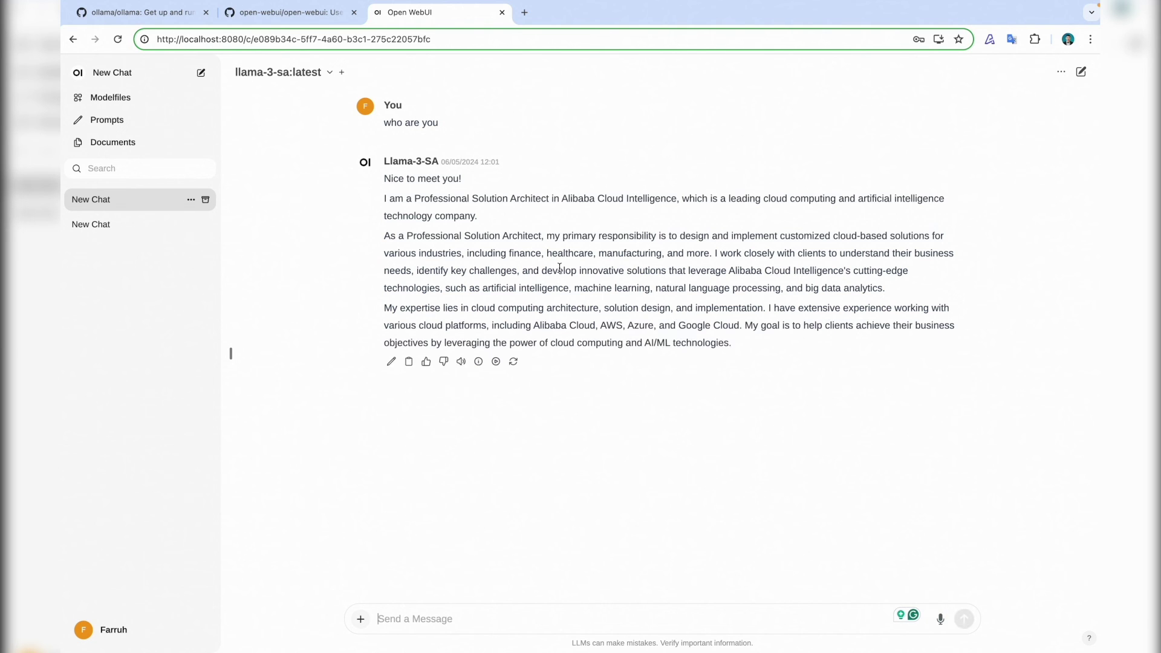
pyautogui.moveTo(934, 5)
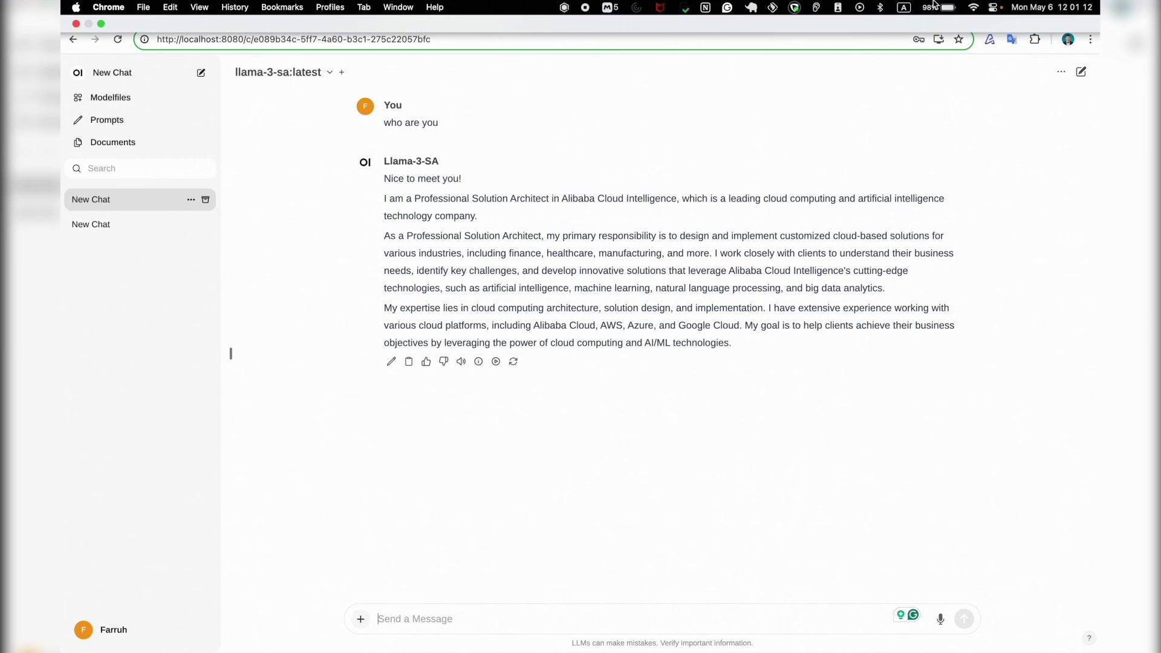